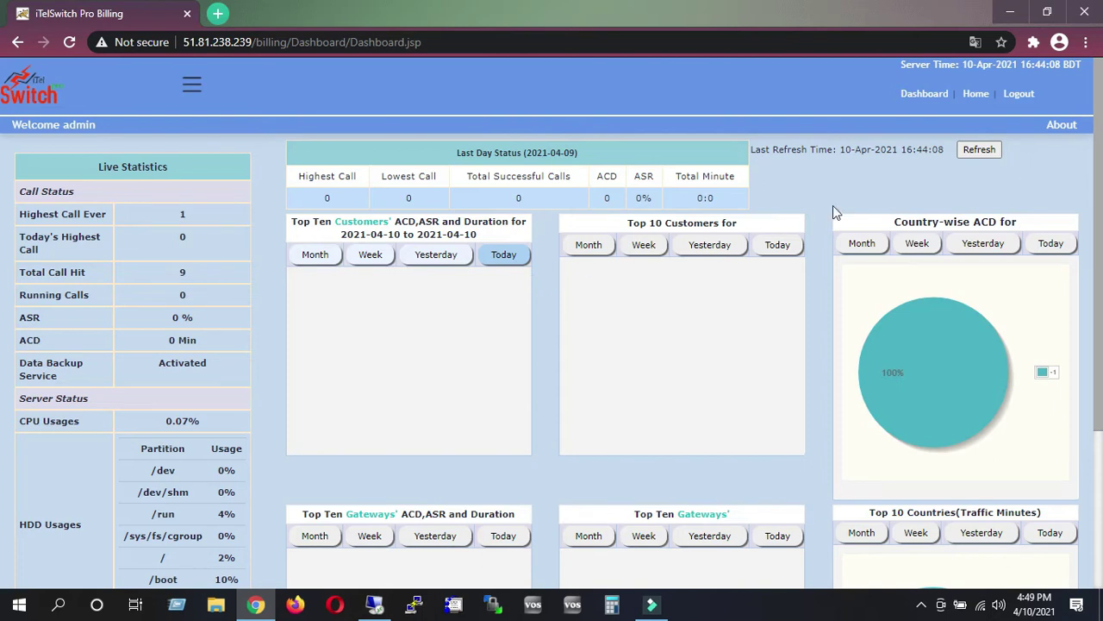
- Return from the Dashboard statistics to the home page using the Home link
left_click(977, 95)
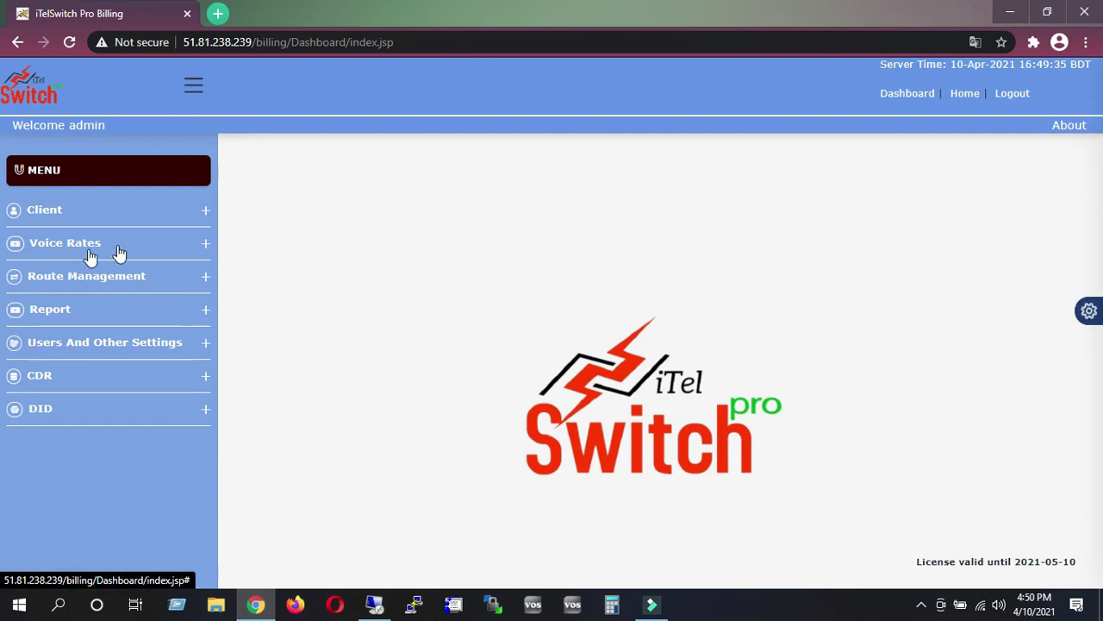
- Start a new voice rate plan named Buy Rate with overhead 60, copying from None
left_click(205, 253)
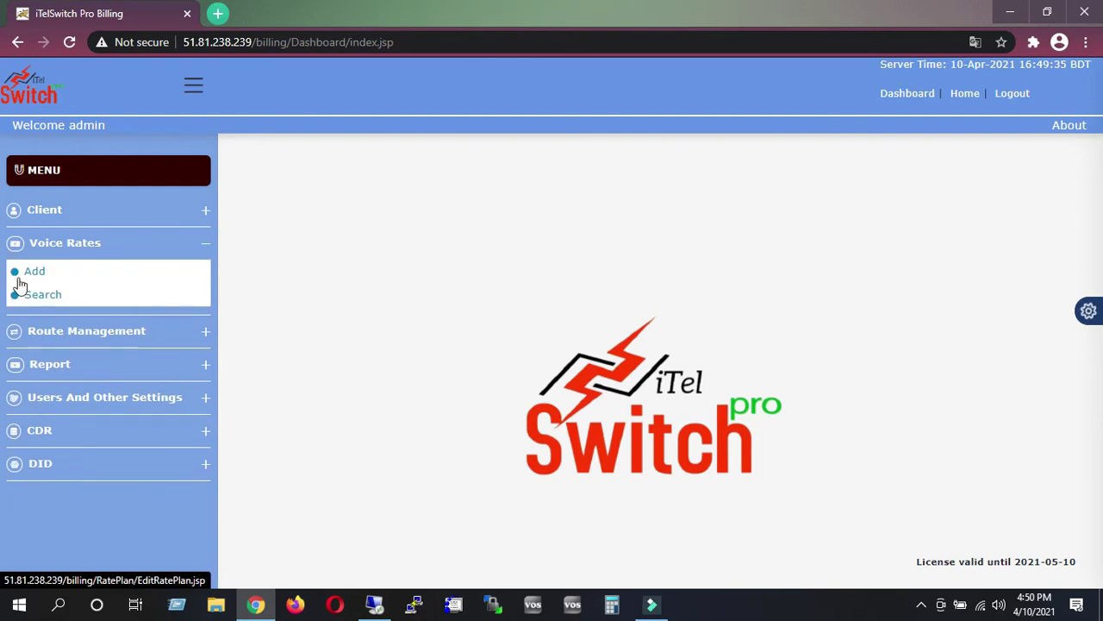
left_click(29, 273)
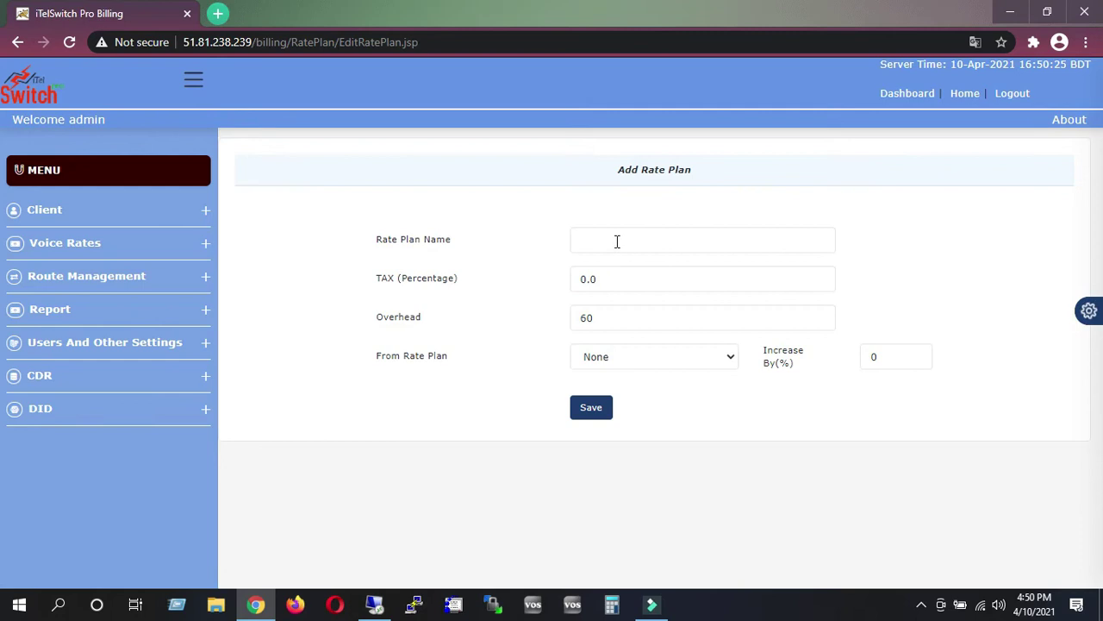
left_click(617, 241)
type("Buy R")
type("ate")
left_click(585, 411)
left_click(589, 409)
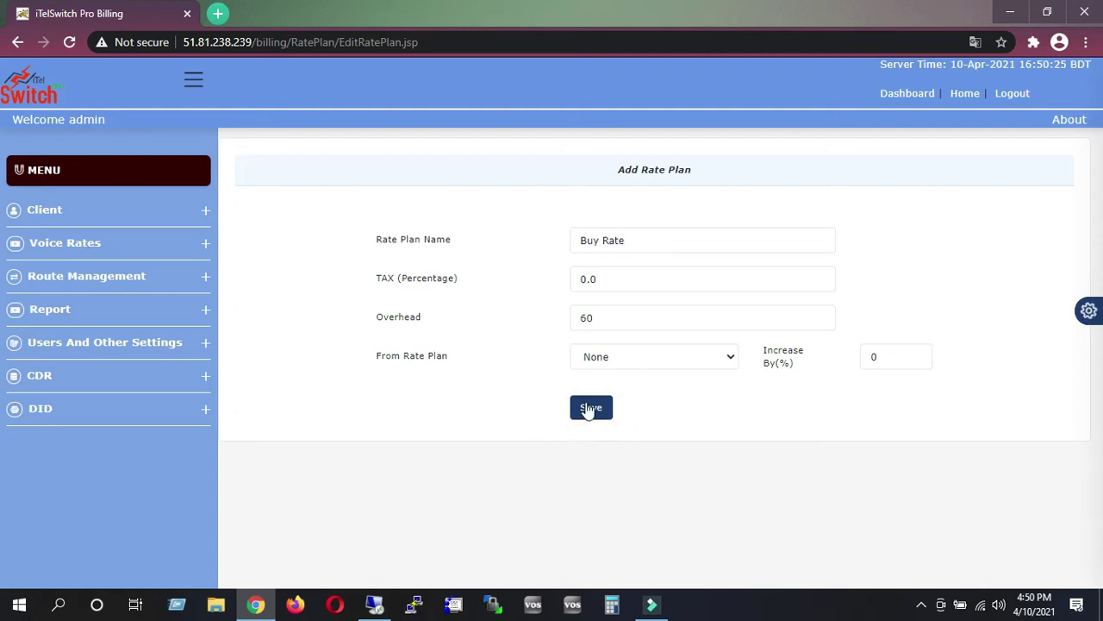
double_click(605, 319)
left_click(636, 362)
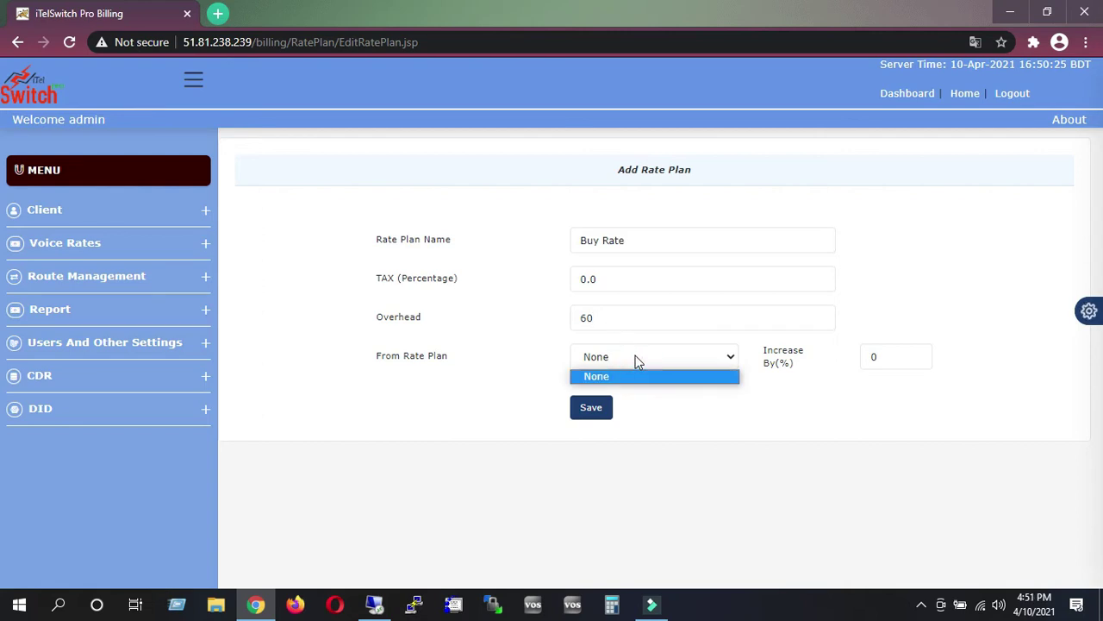
left_click(646, 396)
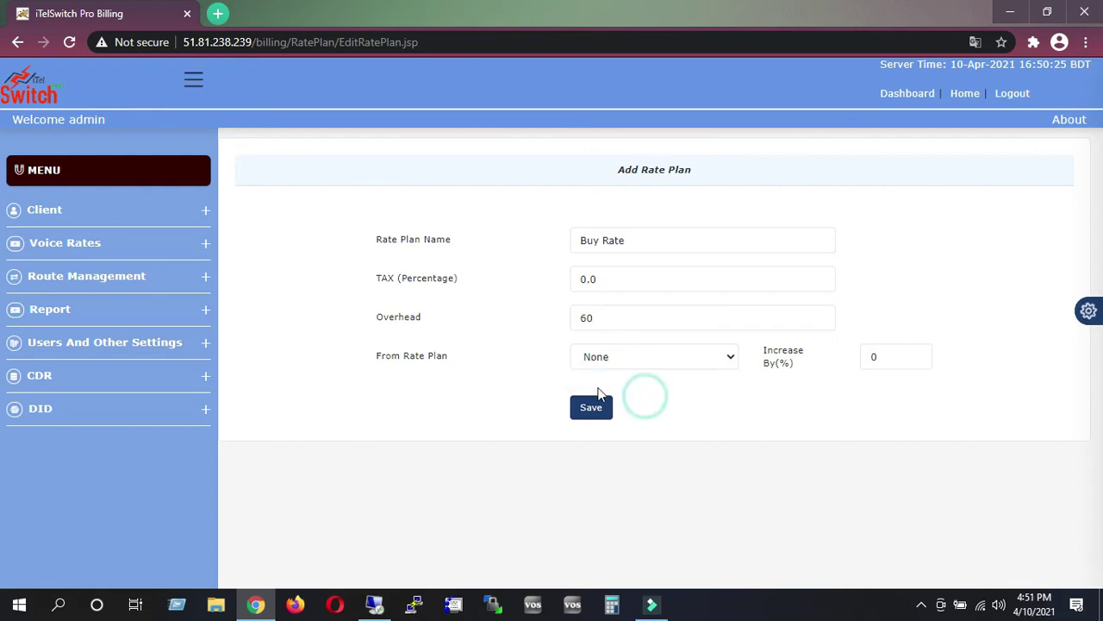
- Confirm 0.0 tax and 60 overhead, then save the Buy Rate plan
double_click(893, 353)
left_click(833, 380)
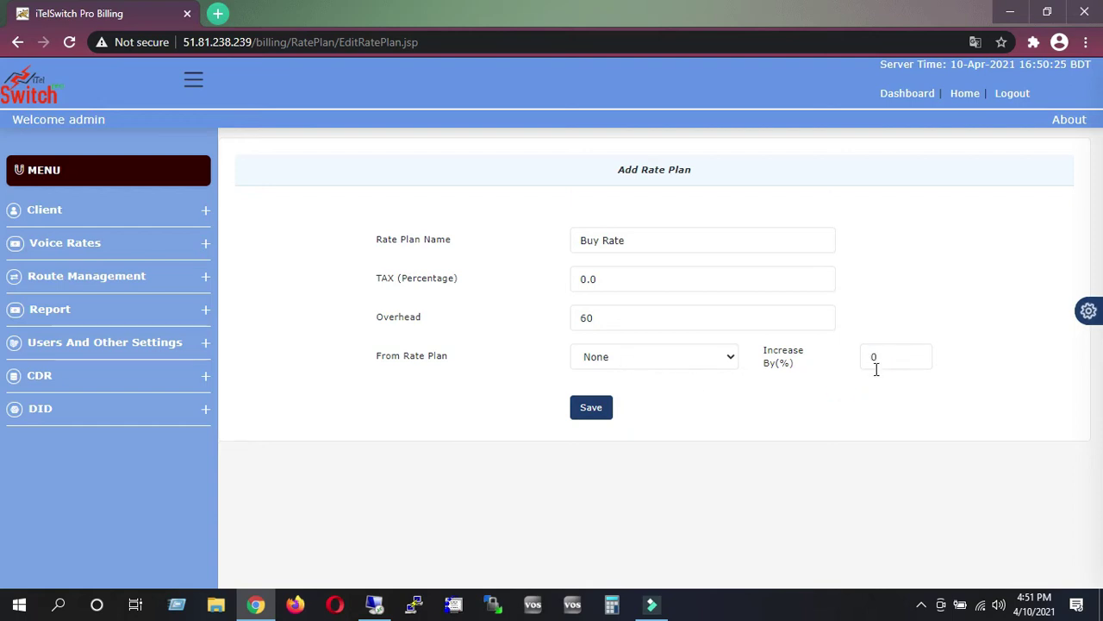
left_click(882, 358)
double_click(608, 278)
double_click(608, 318)
double_click(606, 279)
double_click(618, 284)
double_click(604, 316)
double_click(607, 278)
left_click(601, 282)
triple_click(633, 244)
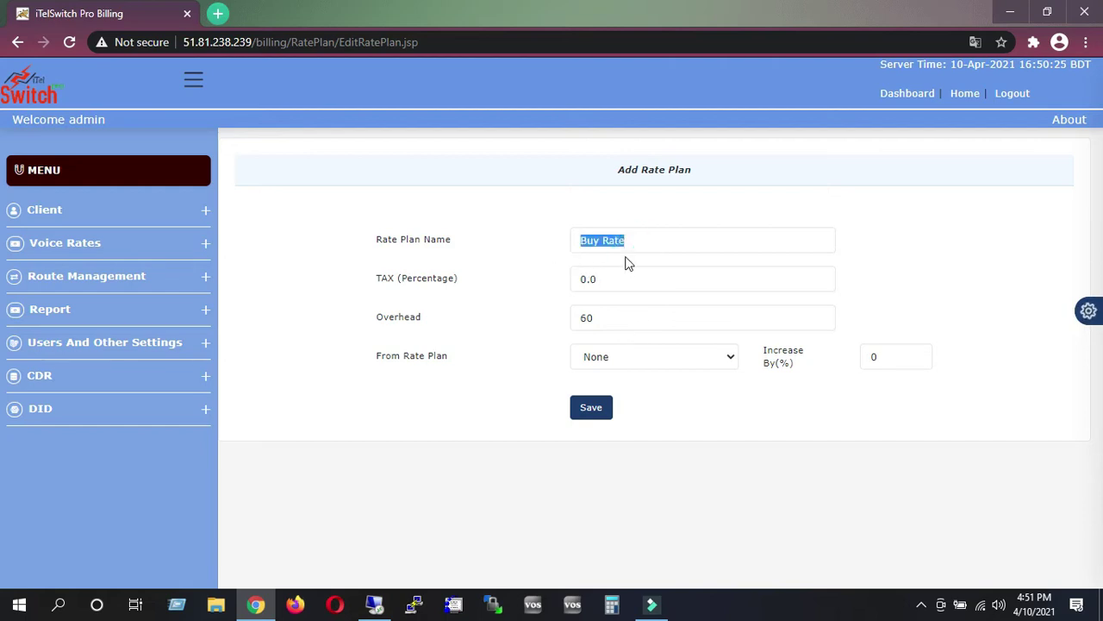
left_click(634, 274)
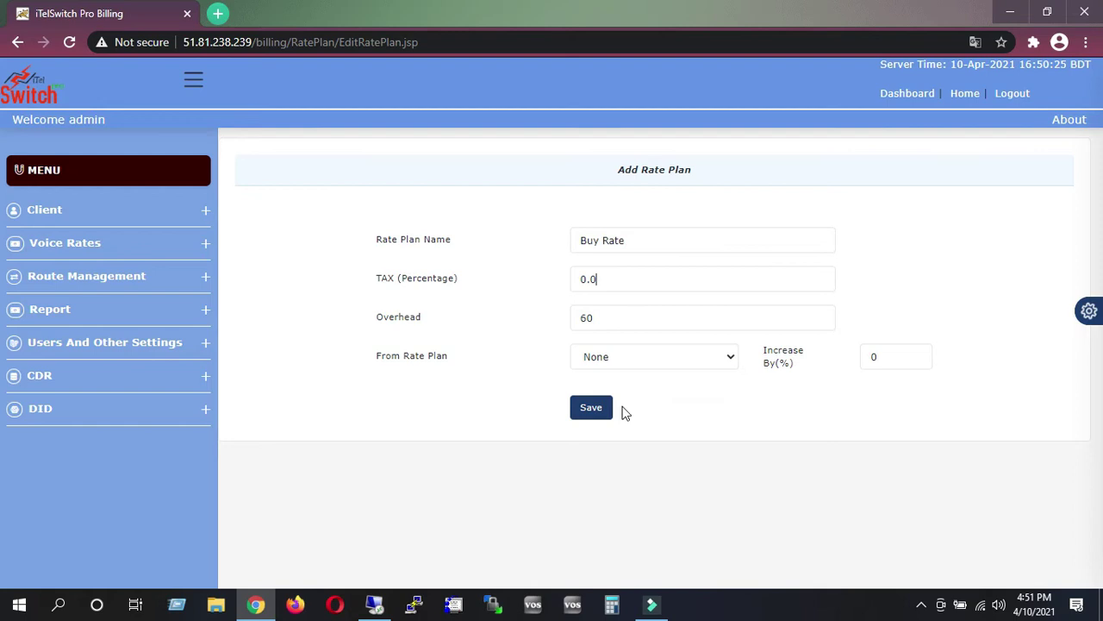
left_click(594, 410)
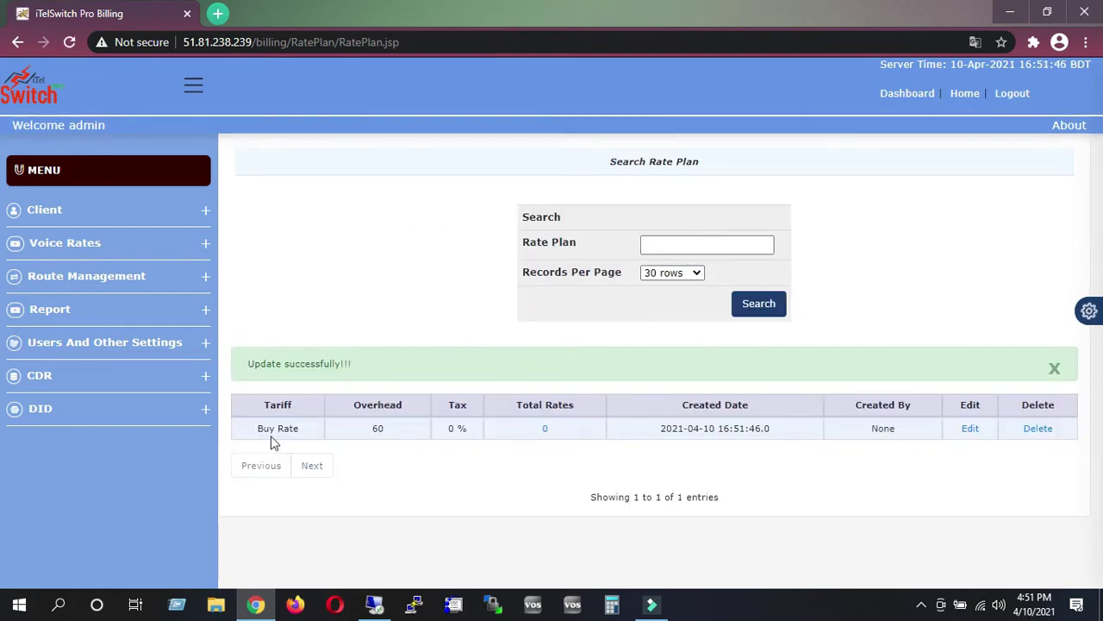
- Add and save a second voice rate plan named Sale Rate
left_click(138, 248)
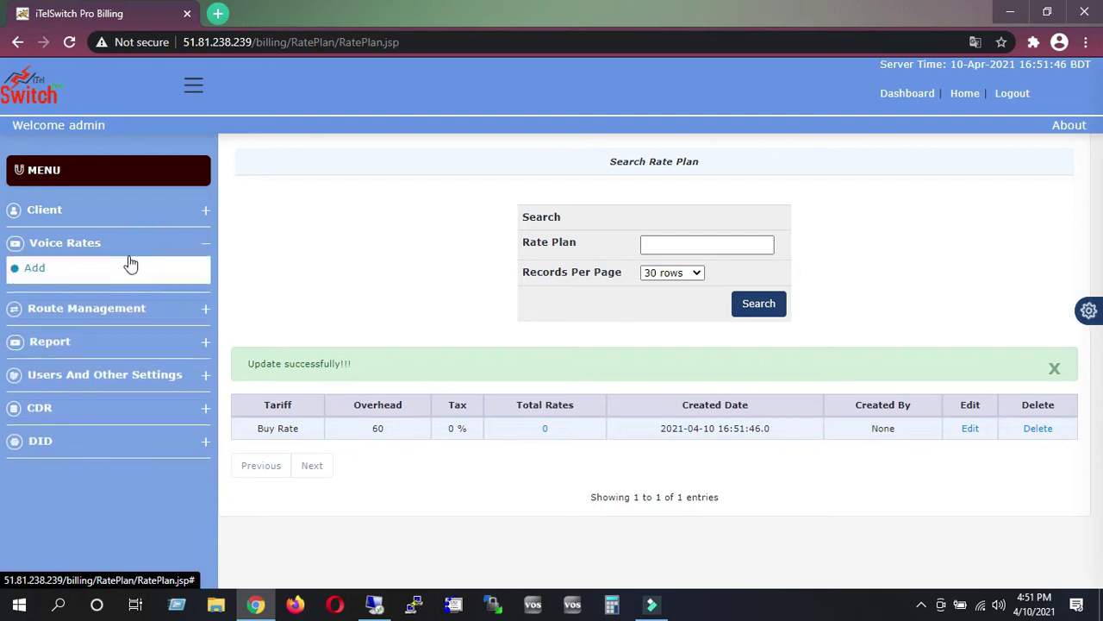
left_click(42, 275)
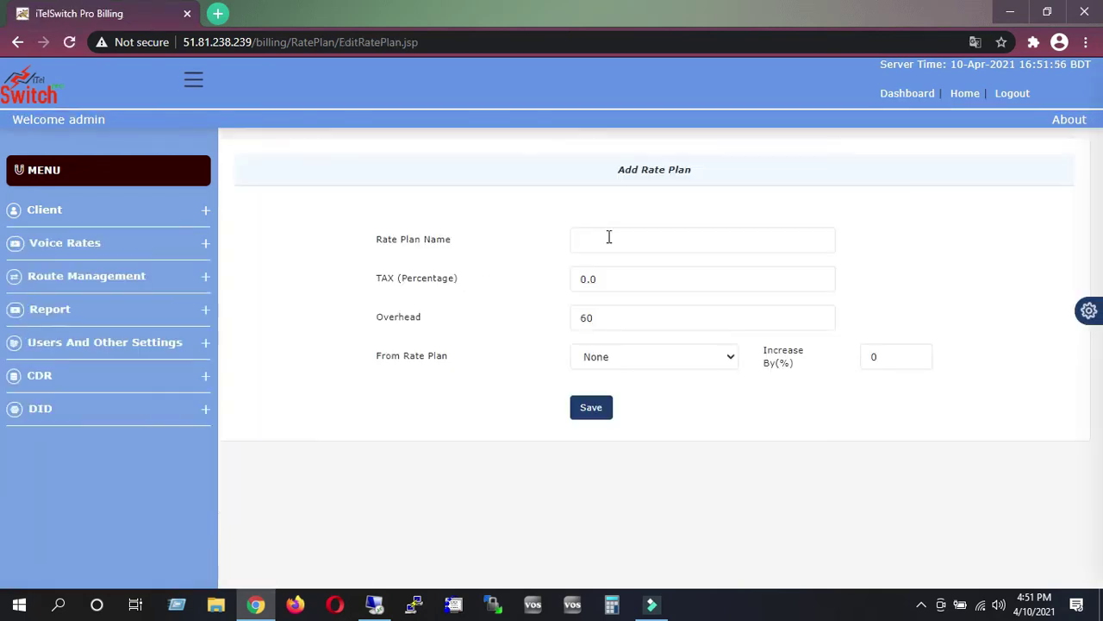
left_click(608, 235)
type("Sale Rate")
left_click(591, 411)
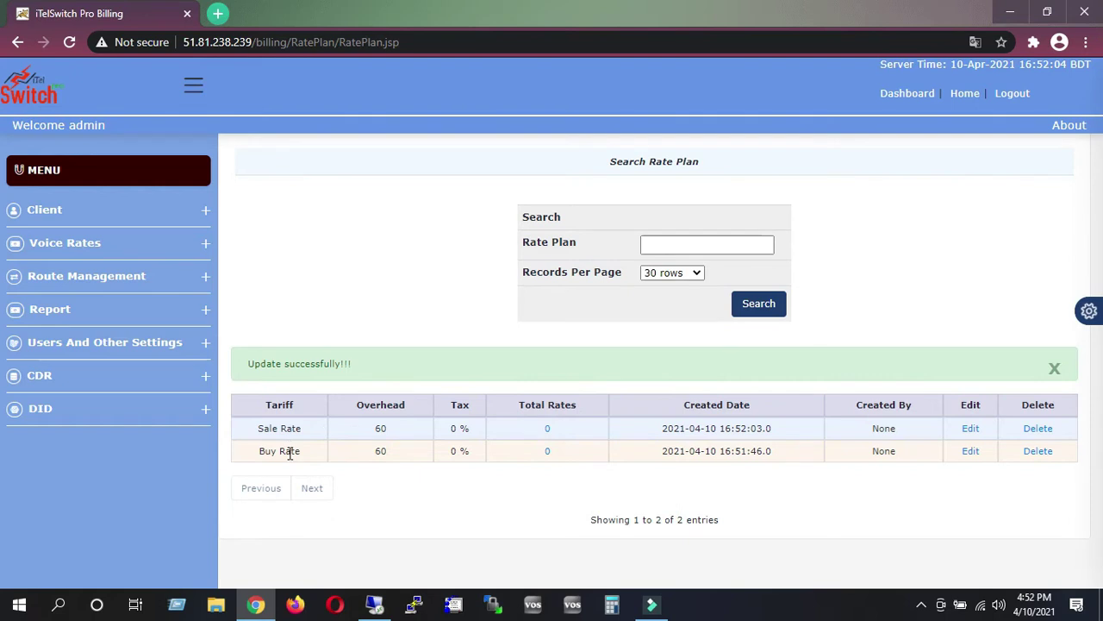
- Check both plans in the list and open Buy Rate's total rates
left_click_drag(316, 460, 222, 456)
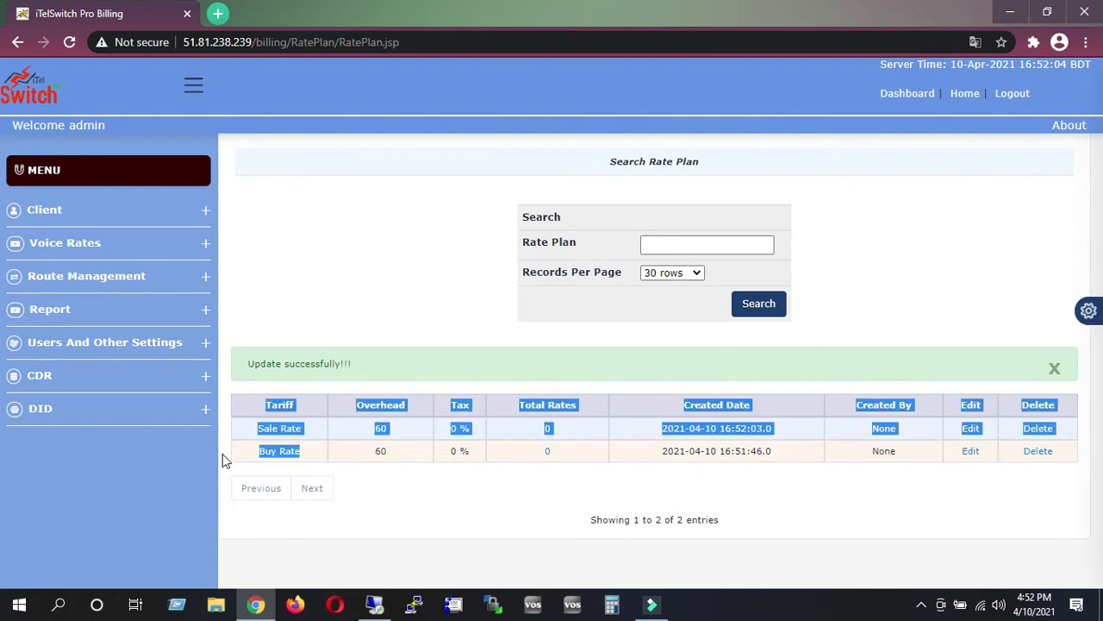
mouse_move(313, 429)
left_mouse_down()
mouse_move(255, 437)
mouse_move(257, 451)
mouse_move(255, 437)
mouse_move(258, 453)
left_mouse_up()
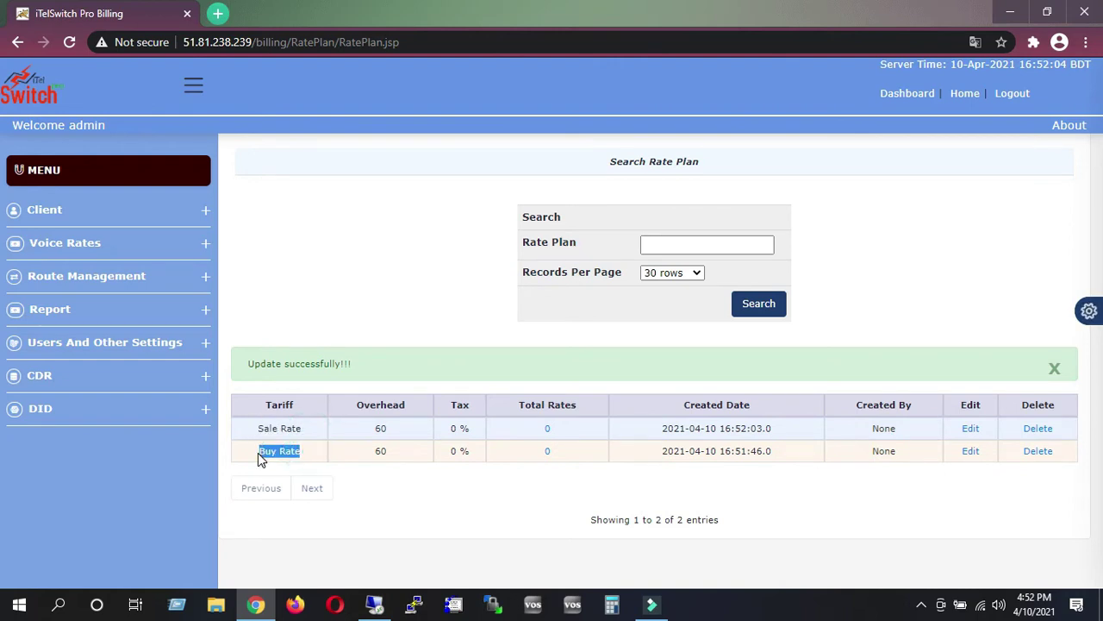
left_click(328, 457)
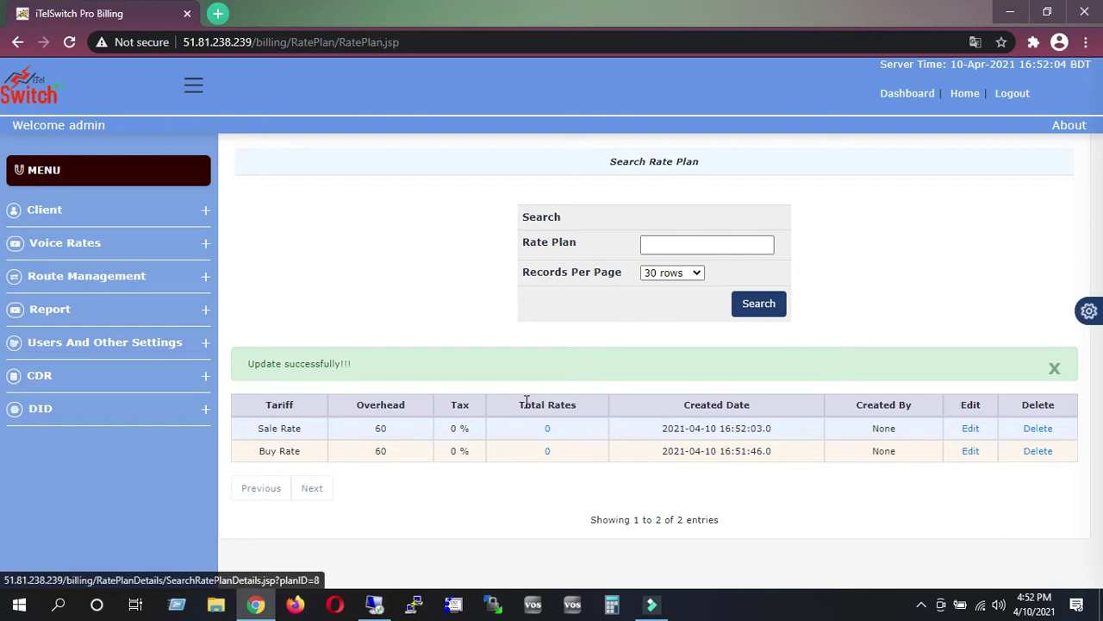
left_click_drag(560, 452, 540, 453)
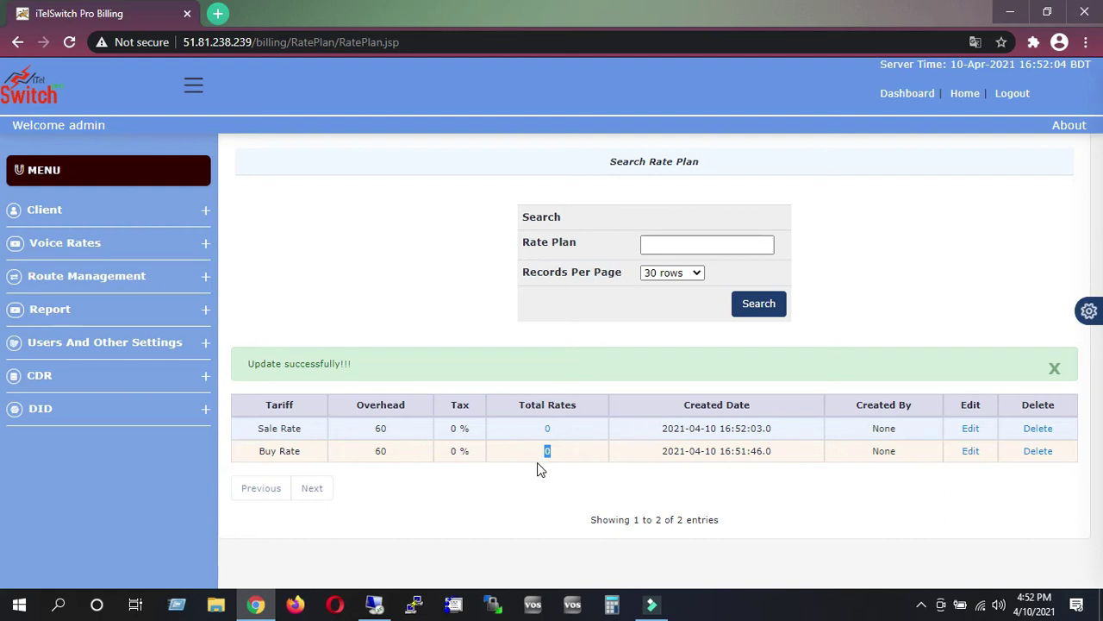
left_click(519, 451)
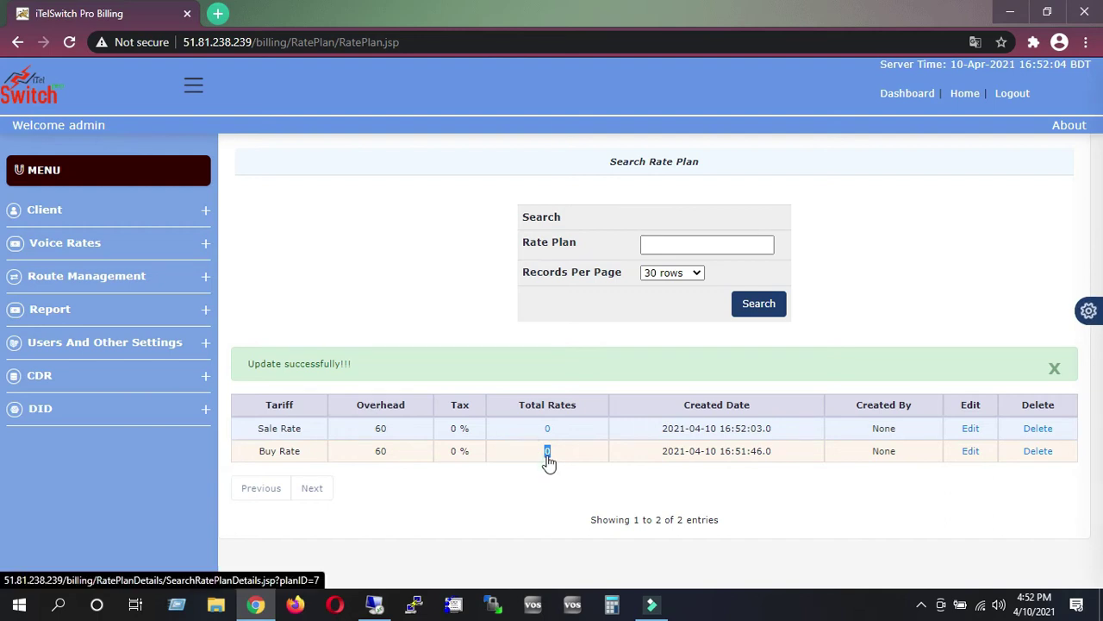
- Open Buy Rate's rate details in a new tab and start adding a destination rate
left_click(546, 452)
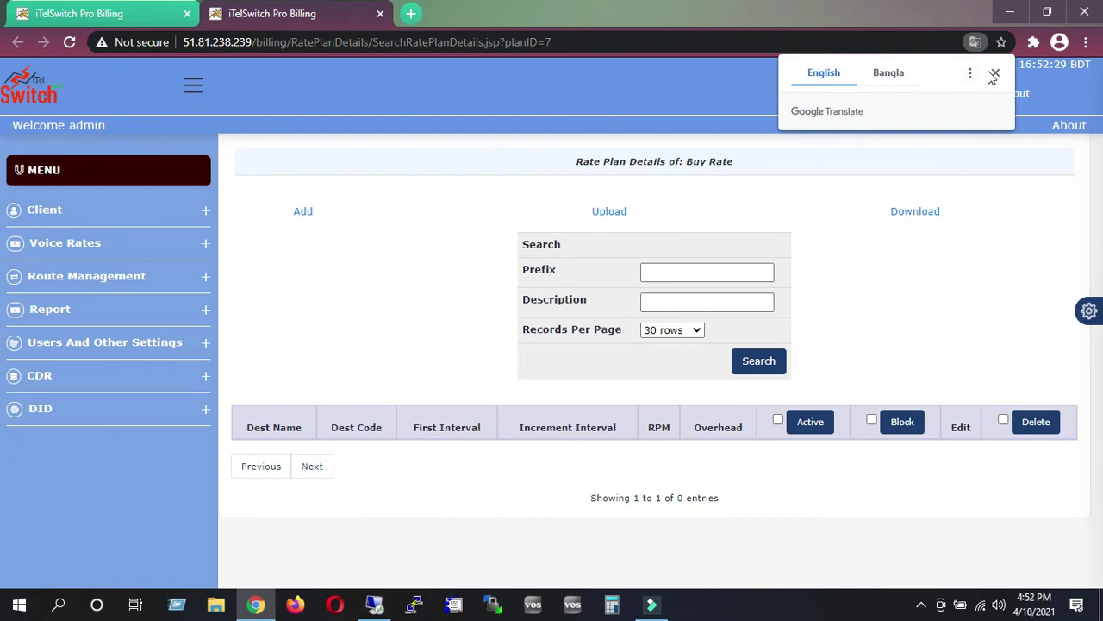
left_click(994, 74)
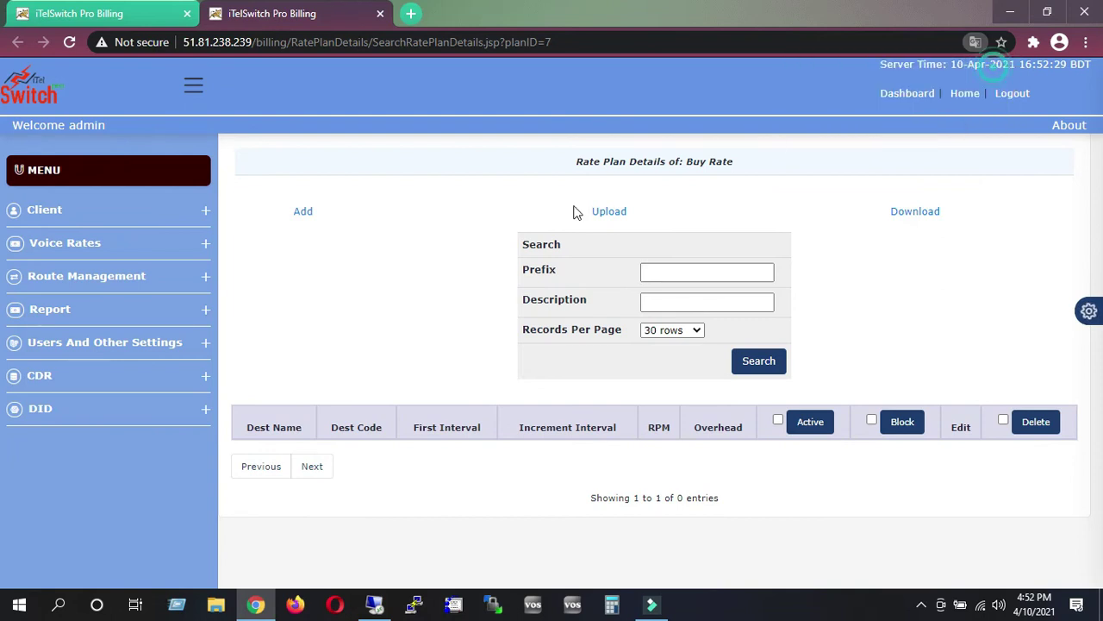
left_click_drag(345, 213, 279, 222)
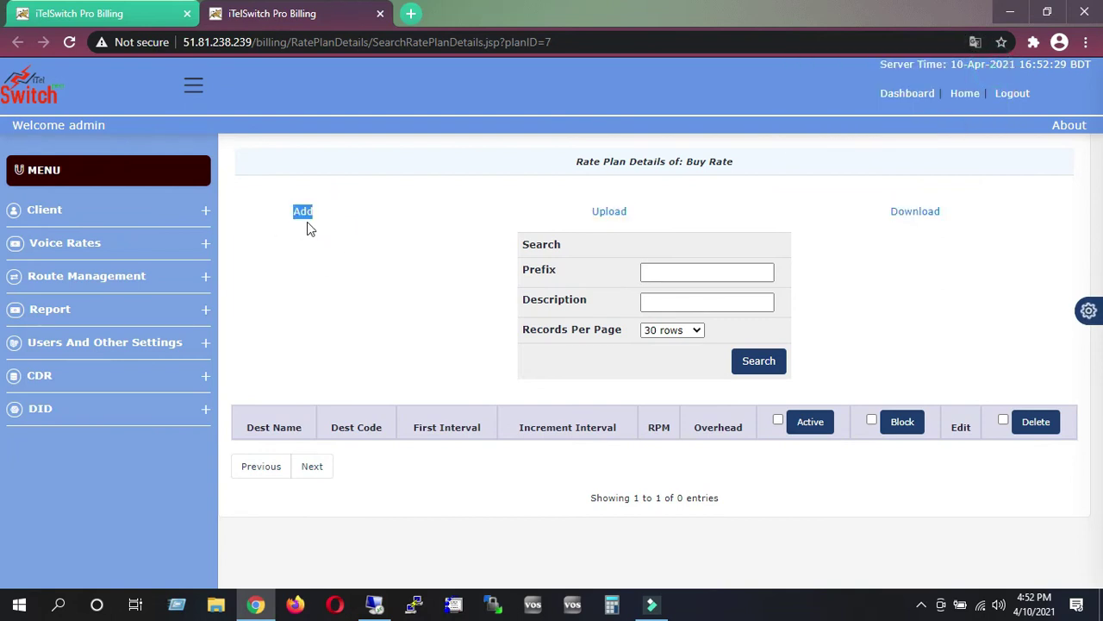
left_click(309, 228)
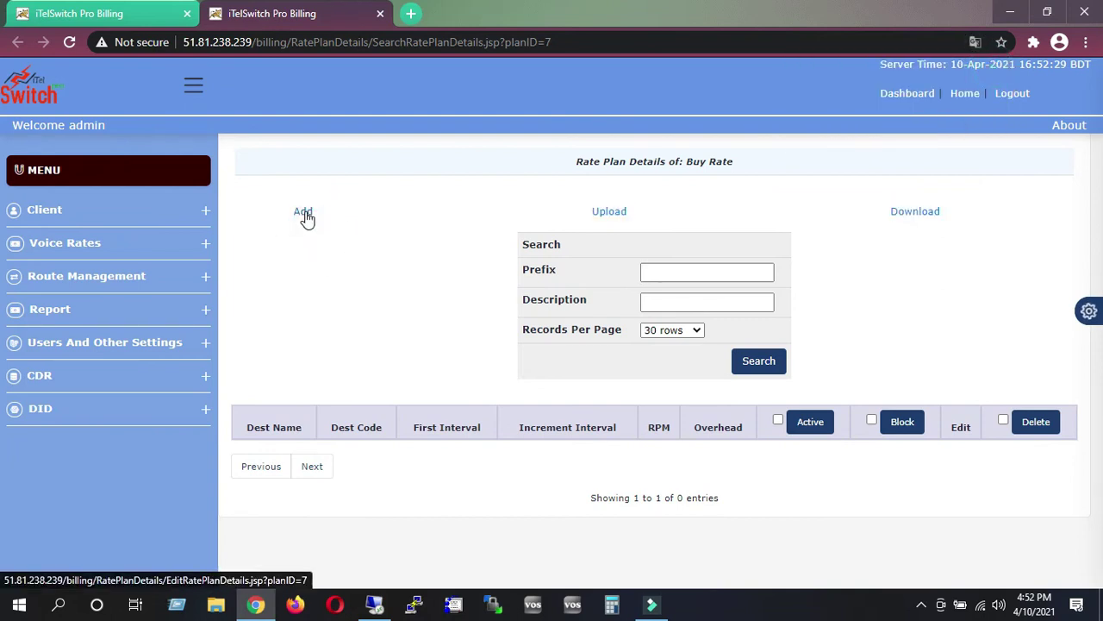
left_click(304, 216)
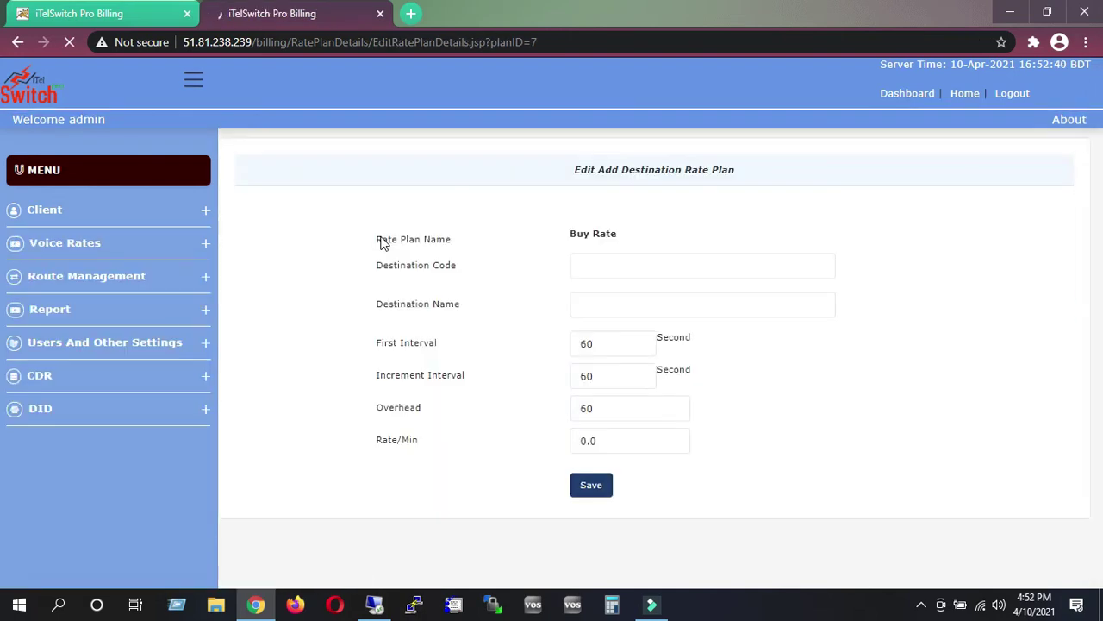
- Enter destination code 118801 and destination name BD CLI
left_click(598, 273)
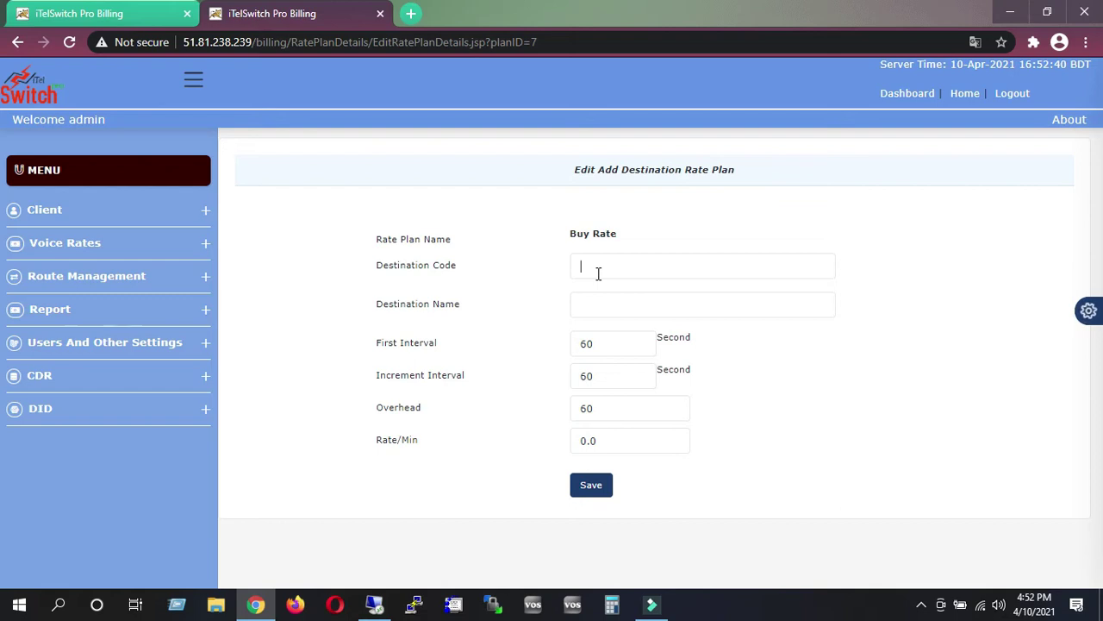
type("18801")
left_click_drag(626, 265, 504, 269)
left_click(605, 306)
type("BD ")
type("CLI")
left_click_drag(601, 347, 524, 352)
left_click(607, 377)
- Try changing the First and Increment Interval values to 1
double_click(606, 378)
left_click(600, 371)
left_click_drag(606, 345, 569, 351)
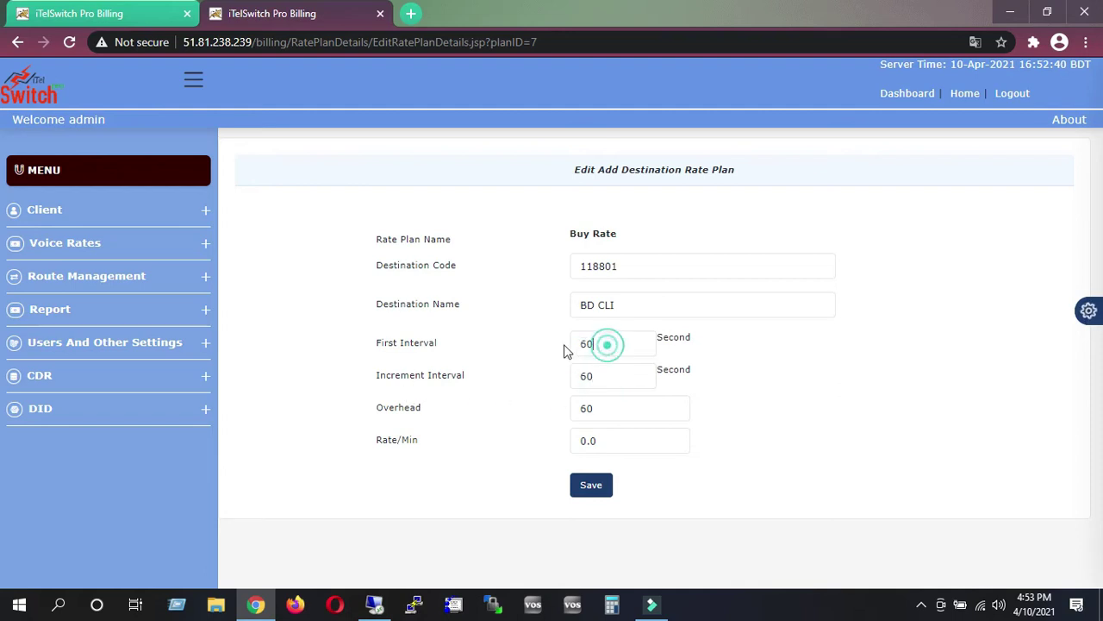
double_click(614, 377)
double_click(611, 345)
double_click(613, 377)
left_click_drag(604, 345, 564, 351)
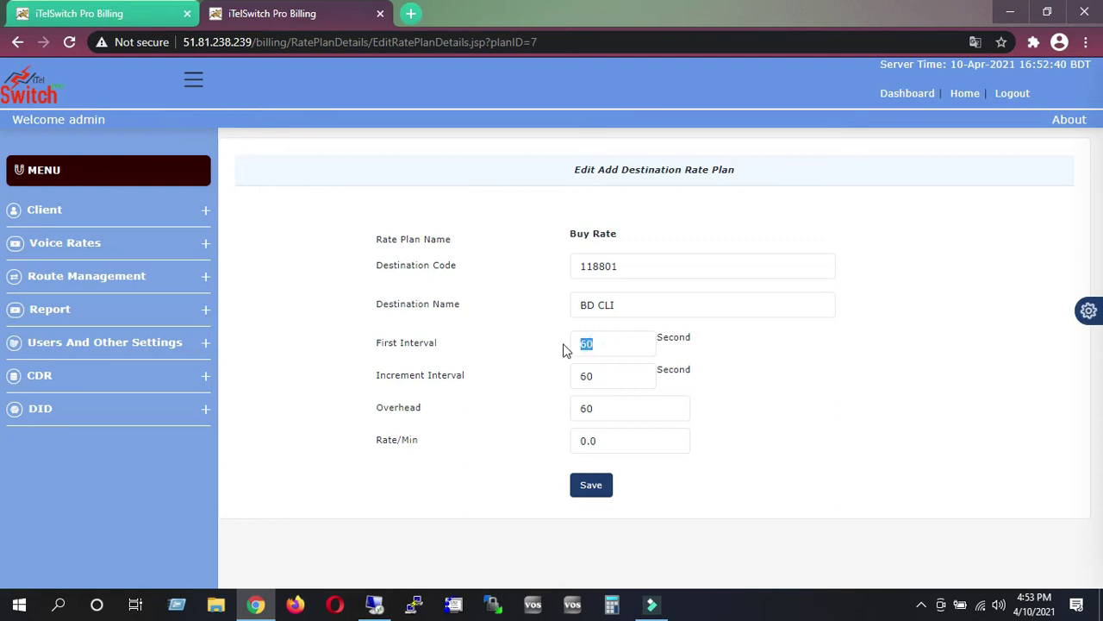
double_click(605, 375)
mouse_move(595, 345)
left_mouse_down()
mouse_move(569, 345)
mouse_move(568, 377)
mouse_move(572, 345)
left_mouse_up()
left_click_drag(631, 266, 576, 267)
left_click_drag(602, 343, 537, 351)
mouse_move(603, 343)
left_mouse_down()
mouse_move(557, 352)
mouse_move(561, 382)
left_mouse_up()
left_click_drag(604, 346, 569, 352)
type("1")
left_click_drag(613, 374, 508, 376)
type("1")
left_click(627, 374)
- Set First Interval and Increment Interval back to 60 seconds
double_click(612, 344)
double_click(608, 376)
double_click(598, 343)
type("60")
double_click(593, 382)
type("60")
- Set Rate/Min to 0.04 and save the BD CLI destination
double_click(591, 407)
left_click(609, 437)
double_click(568, 439)
type("0.04")
double_click(636, 438)
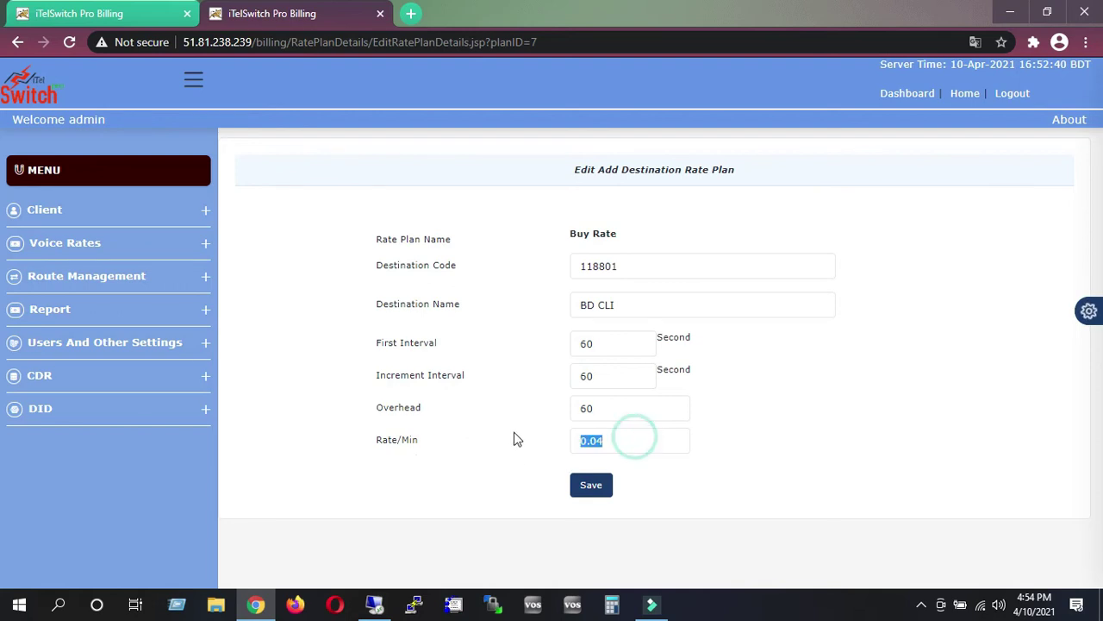
left_click(594, 493)
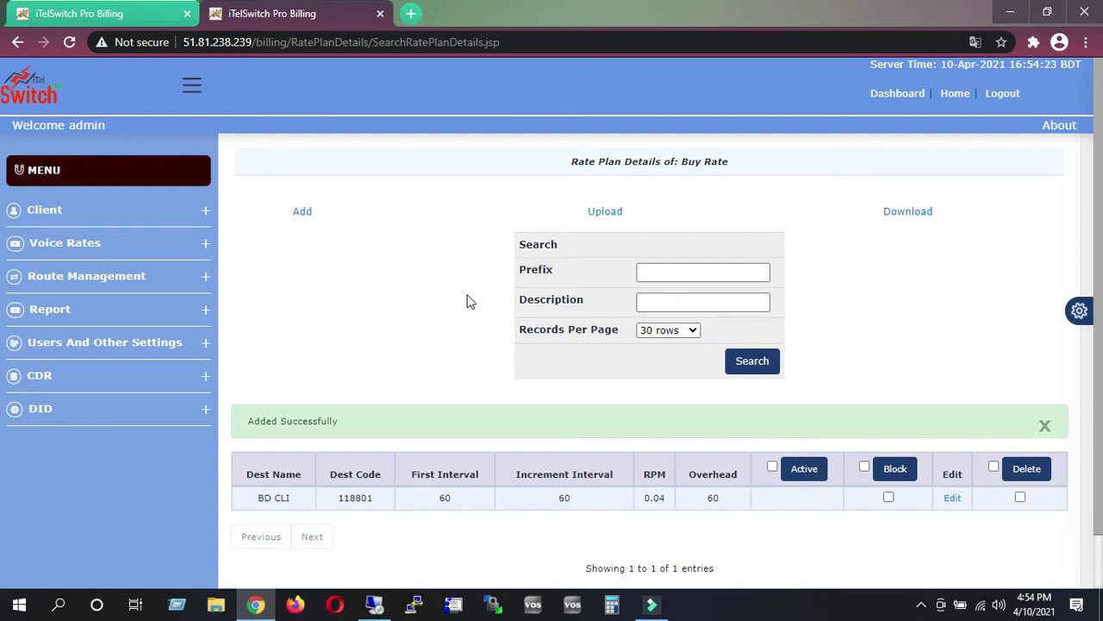
- Open Sale Rate's destination rates from the rate plan list and start a new destination
left_click(83, 249)
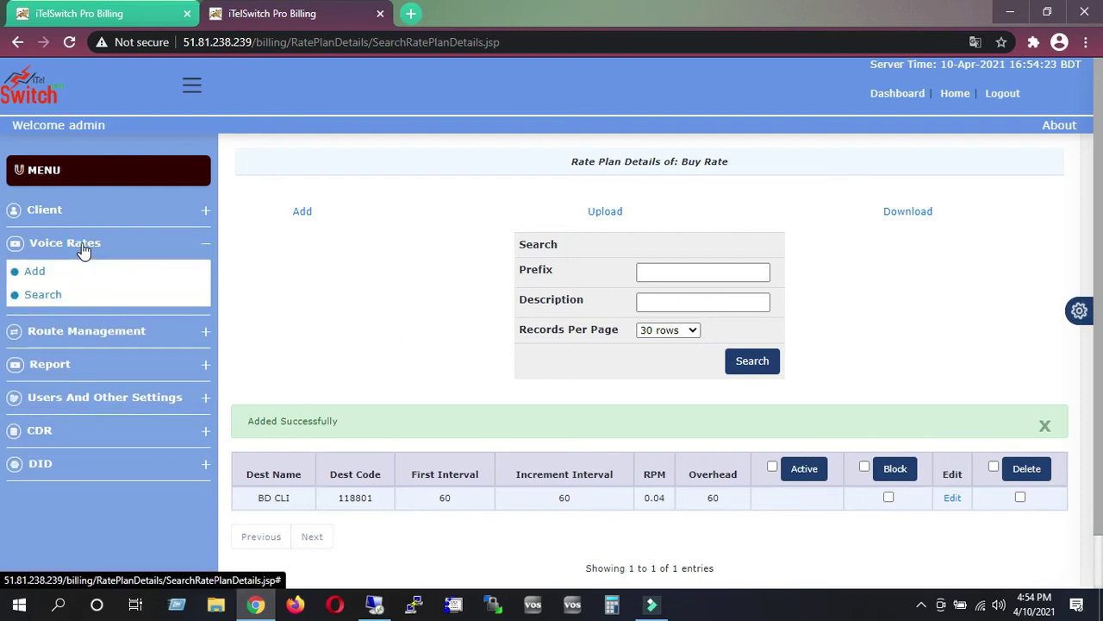
left_click(50, 298)
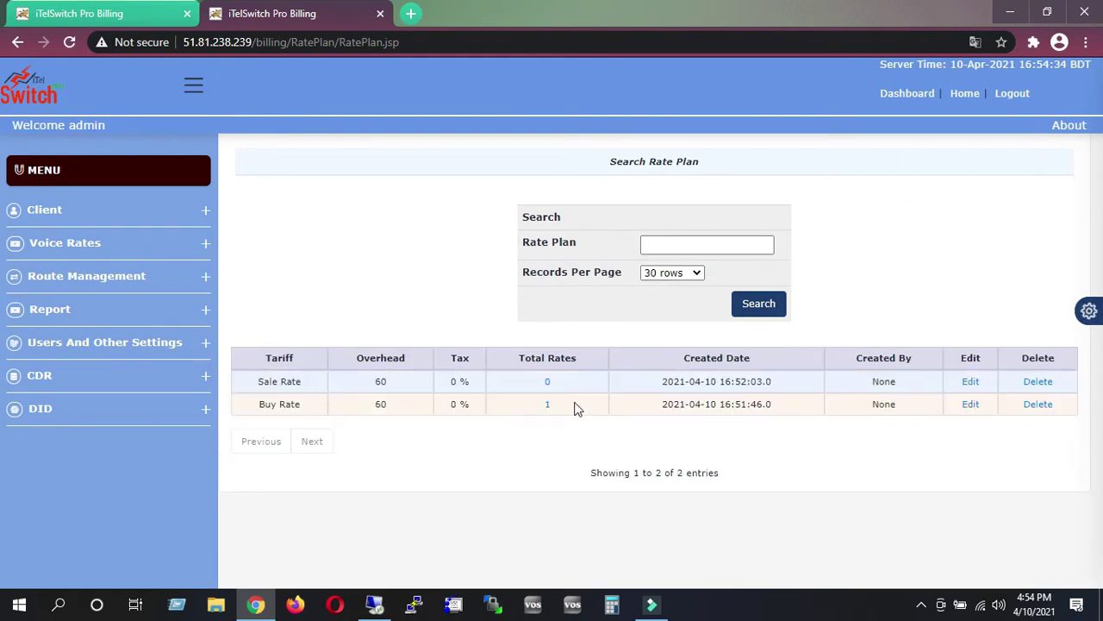
double_click(546, 405)
left_click(546, 382)
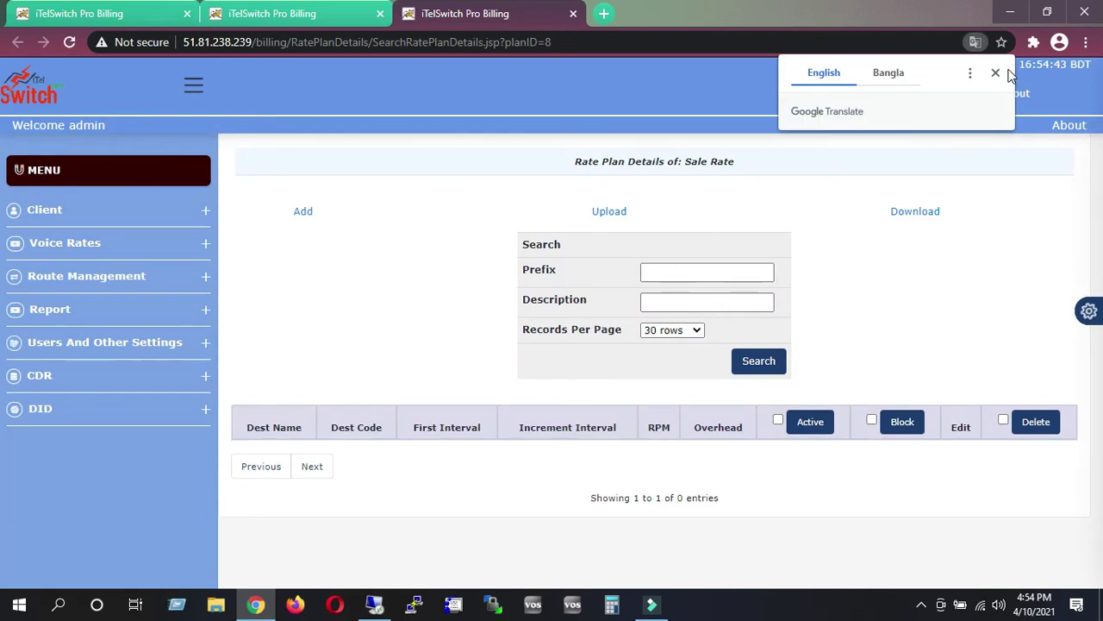
left_click(995, 73)
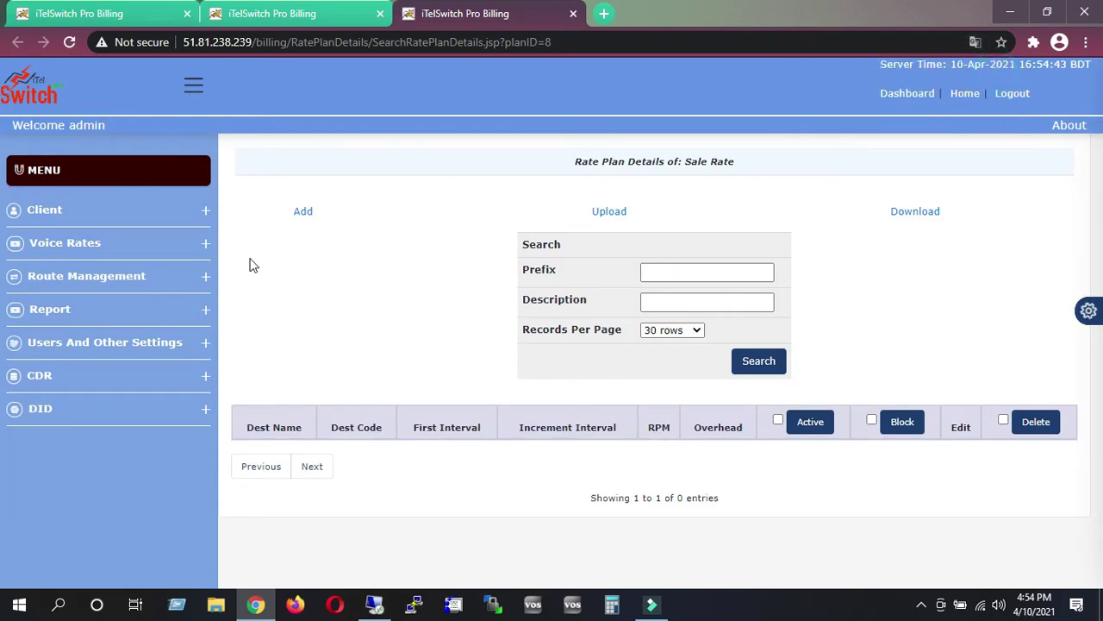
left_click_drag(288, 204, 315, 214)
left_click(308, 217)
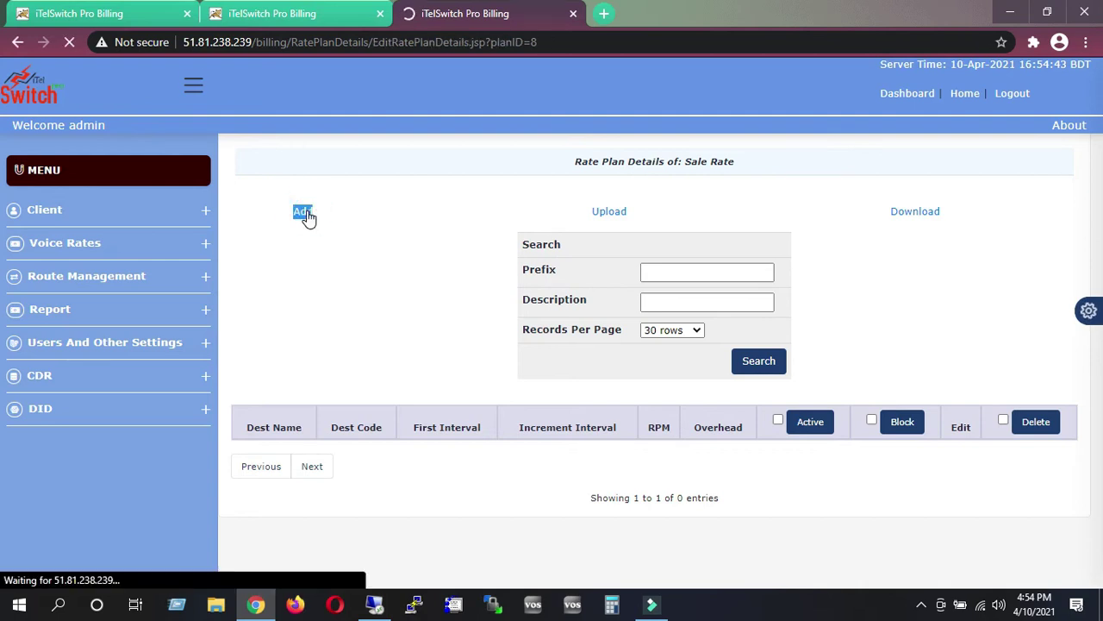
- Save destination bd cli, code 8801, at 0.06 per minute with 60-second intervals and 60 overhead
left_click(630, 267)
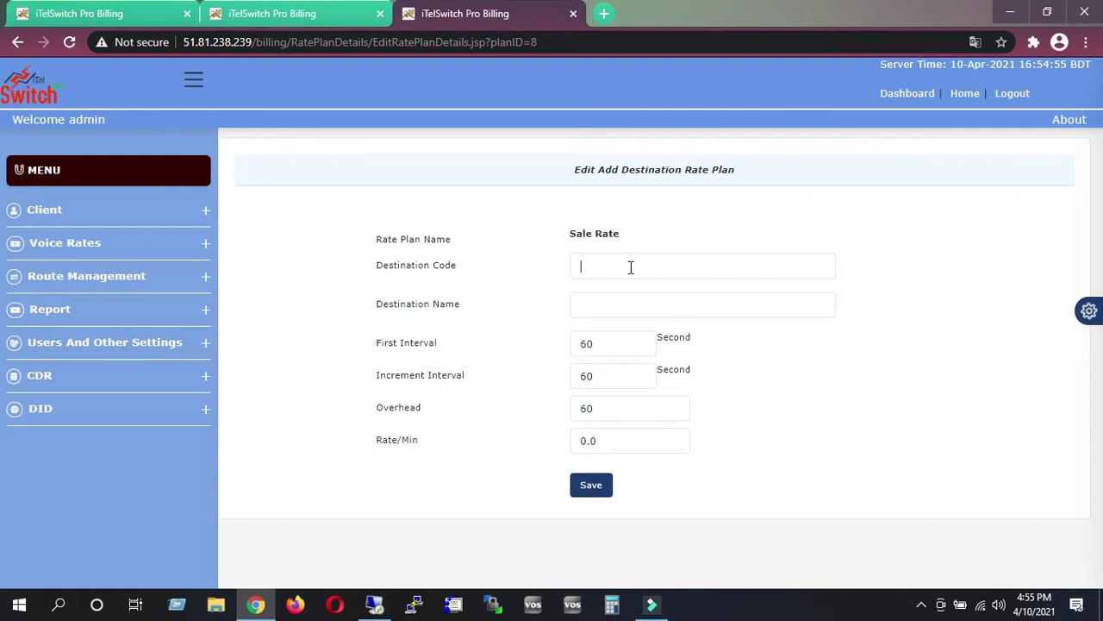
type("8801")
left_click(591, 307)
type("bd cli")
double_click(606, 345)
double_click(596, 375)
double_click(596, 408)
double_click(604, 443)
type("0")
type(".06")
left_click(594, 499)
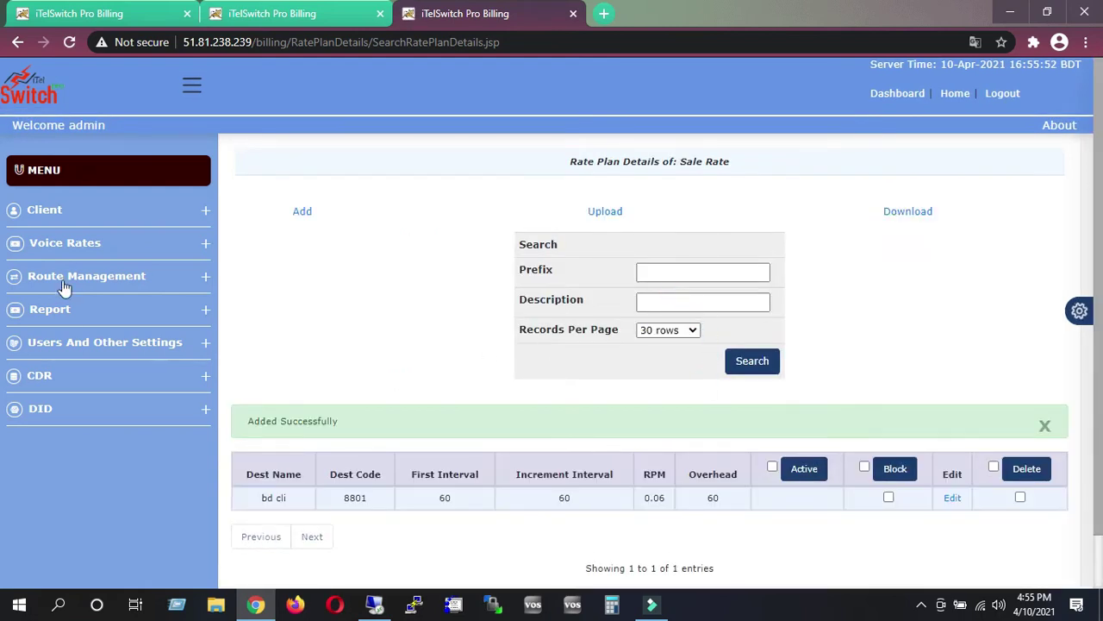
- Review the rate plan list showing one rate each, then begin adding a gateway
left_click(74, 245)
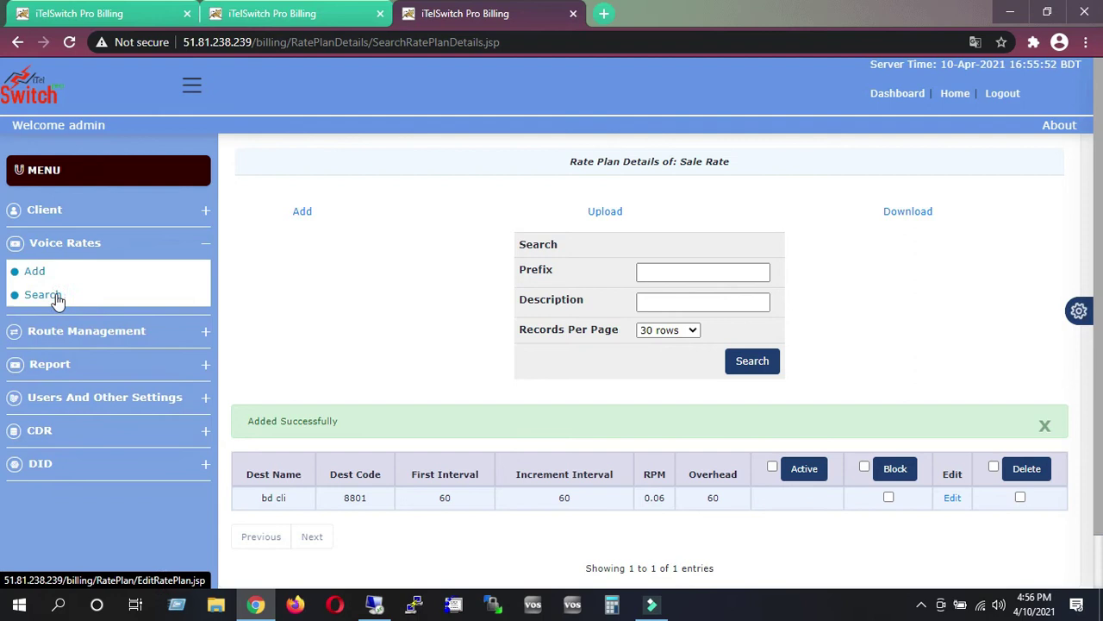
left_click(49, 297)
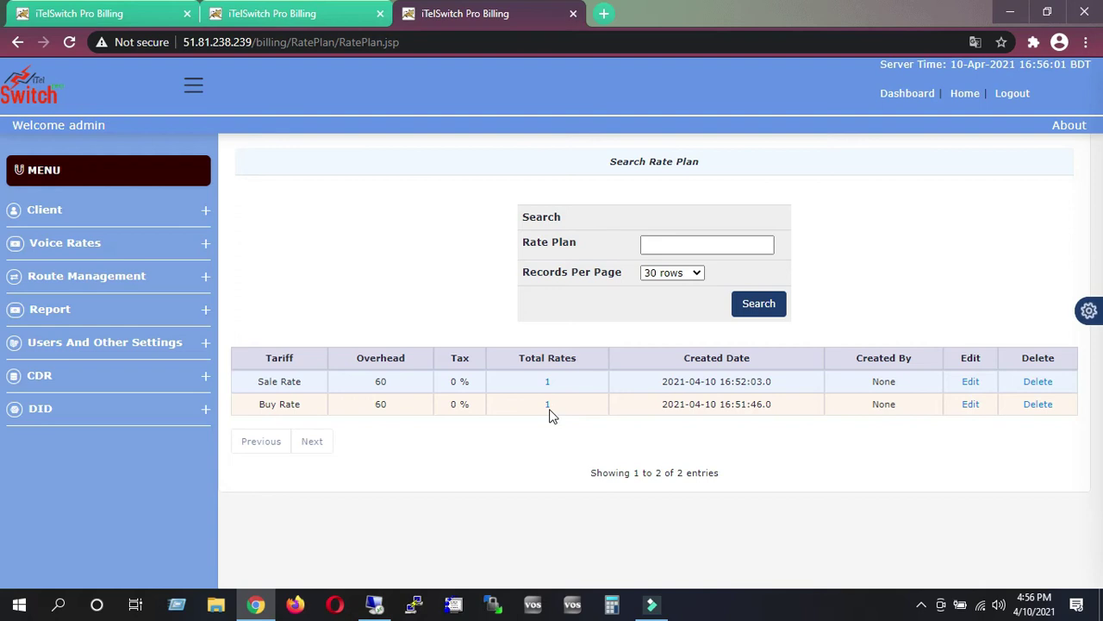
left_click(105, 222)
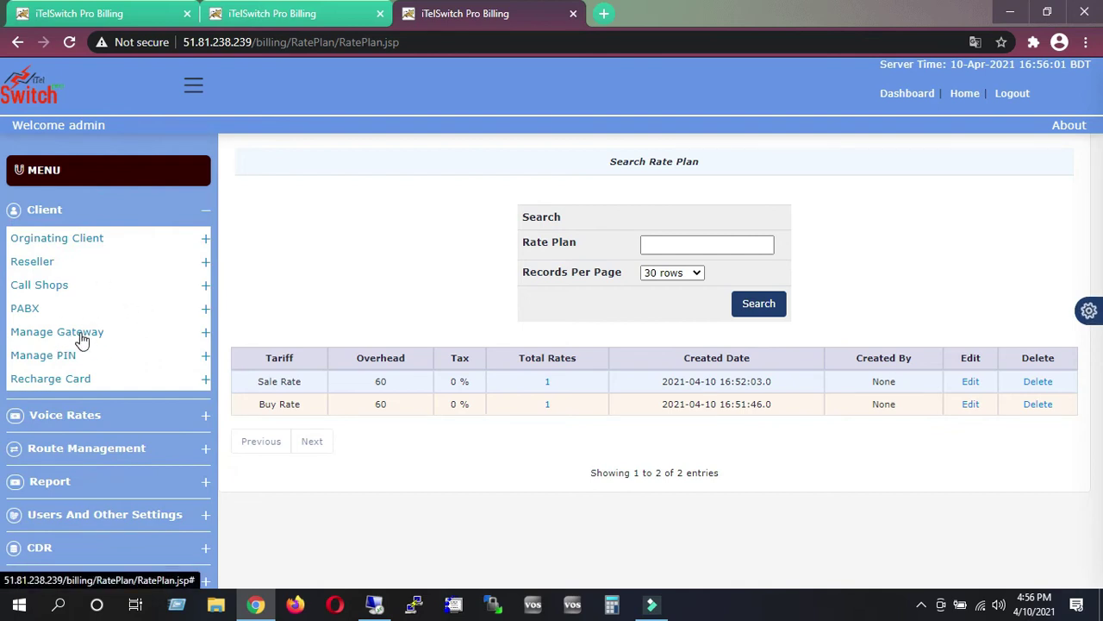
left_click(206, 334)
left_click(47, 365)
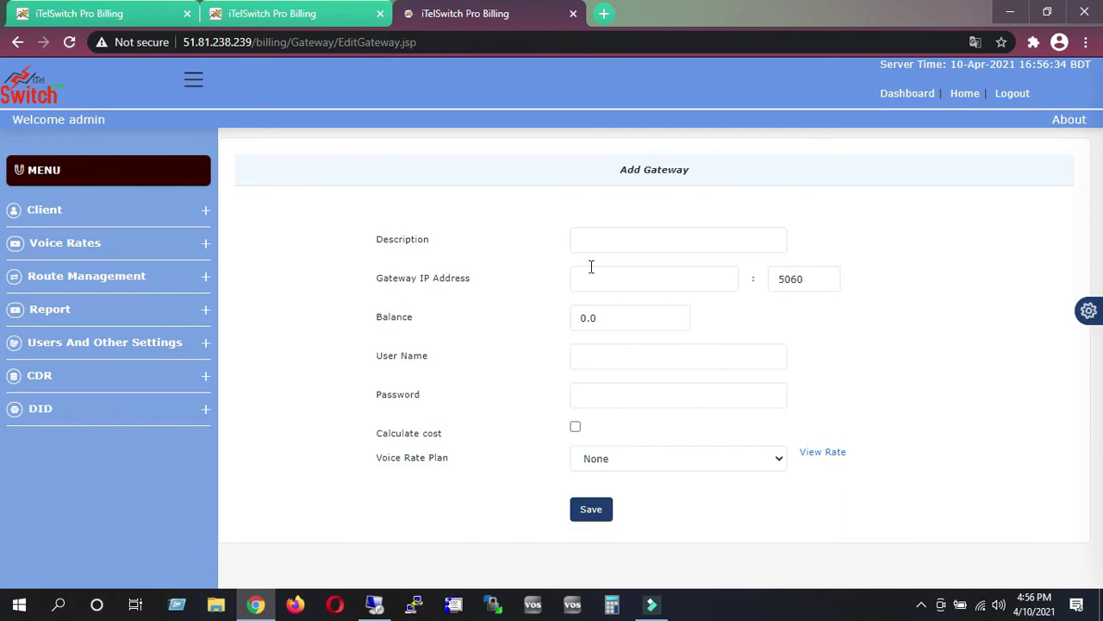
- Enter gateway description Britannia Tel, IP 222.222.222.222 and port 5060
left_click(585, 243)
type("b")
key("BackSpace")
type("B")
type("ritannia Tel")
left_click(608, 291)
type("222.222.222.222")
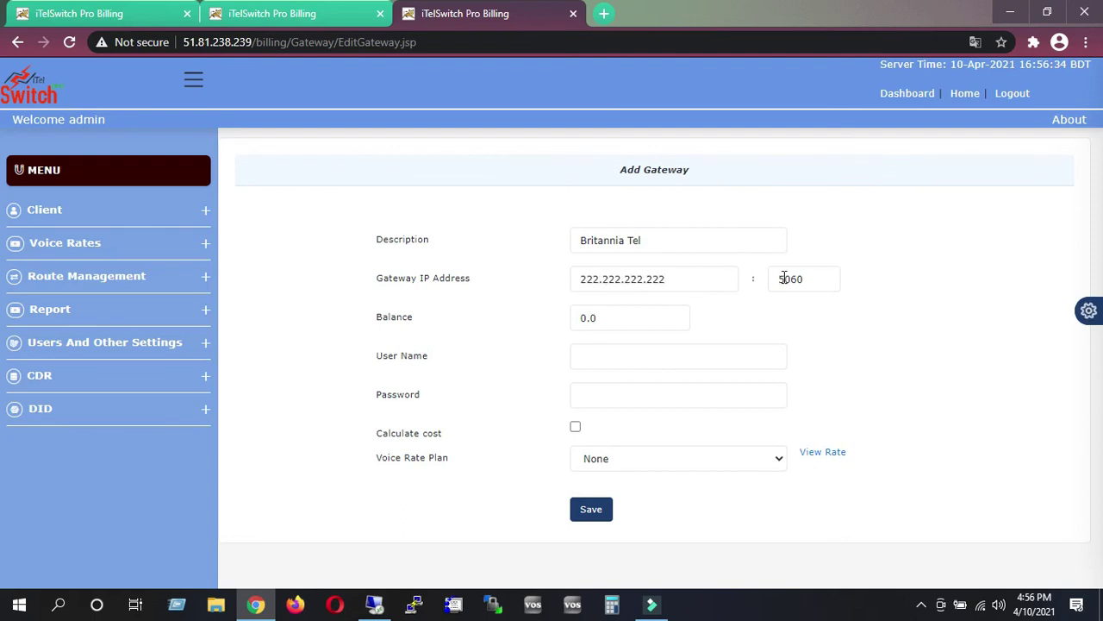
left_click_drag(810, 278, 751, 284)
left_click(812, 280)
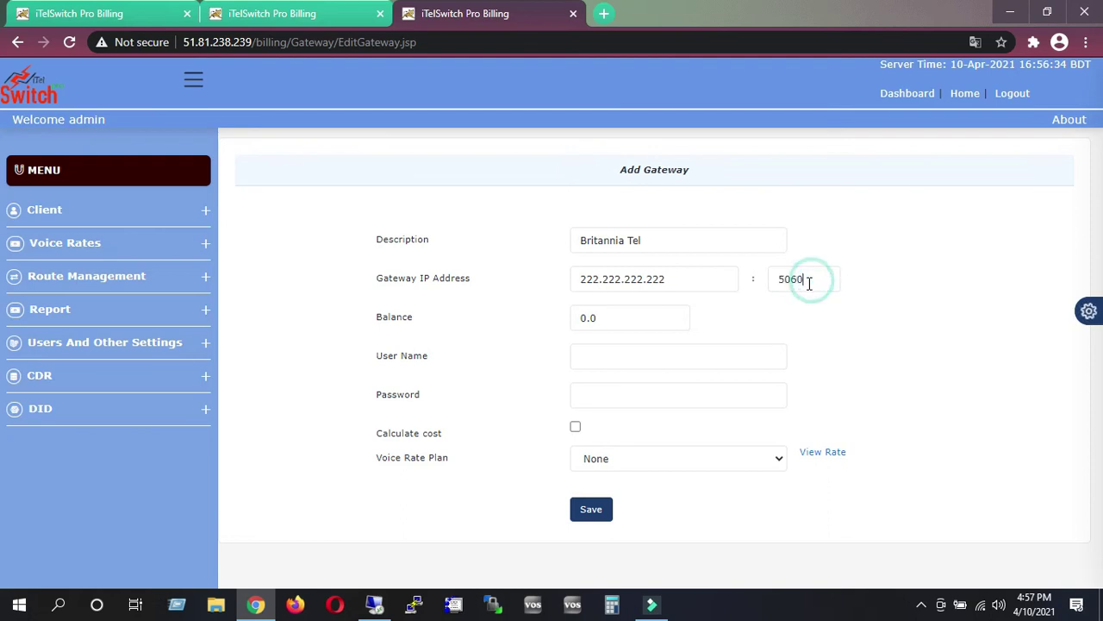
left_click_drag(812, 280, 751, 284)
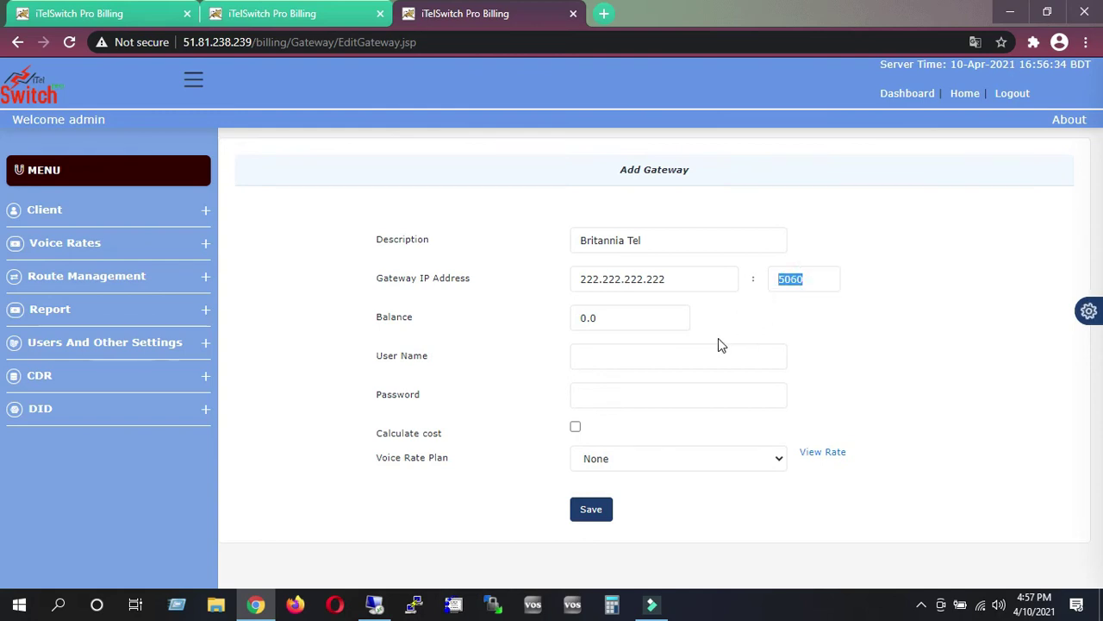
- Set the gateway balance to 100 and enter the login user name and password
left_click_drag(608, 318, 539, 326)
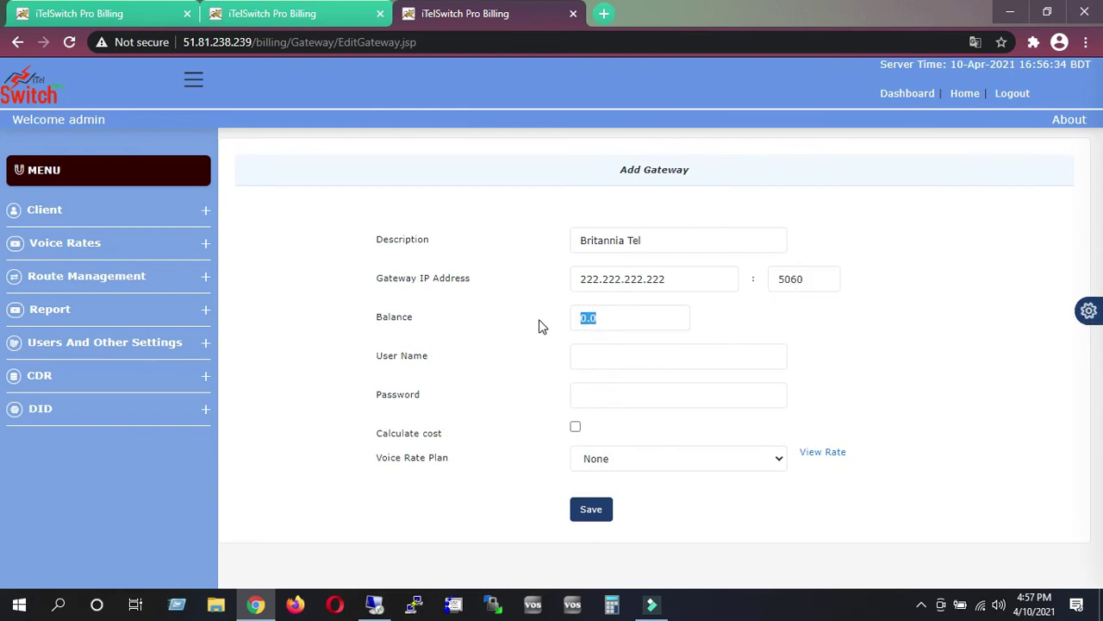
type("50")
key("BackSpace")
key("BackSpace")
type("100")
left_click(589, 361)
key("Tab")
left_click(617, 468)
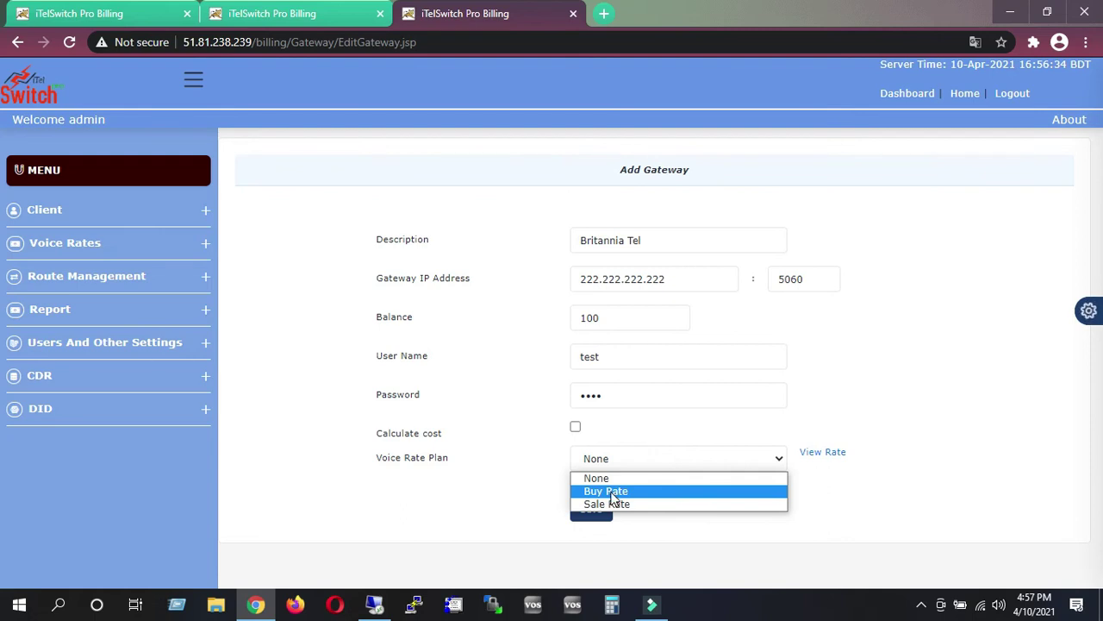
- Assign the Buy Rate plan to Britannia Tel, enable Calculate cost, and check the 100 balance
left_click(613, 491)
left_click(575, 426)
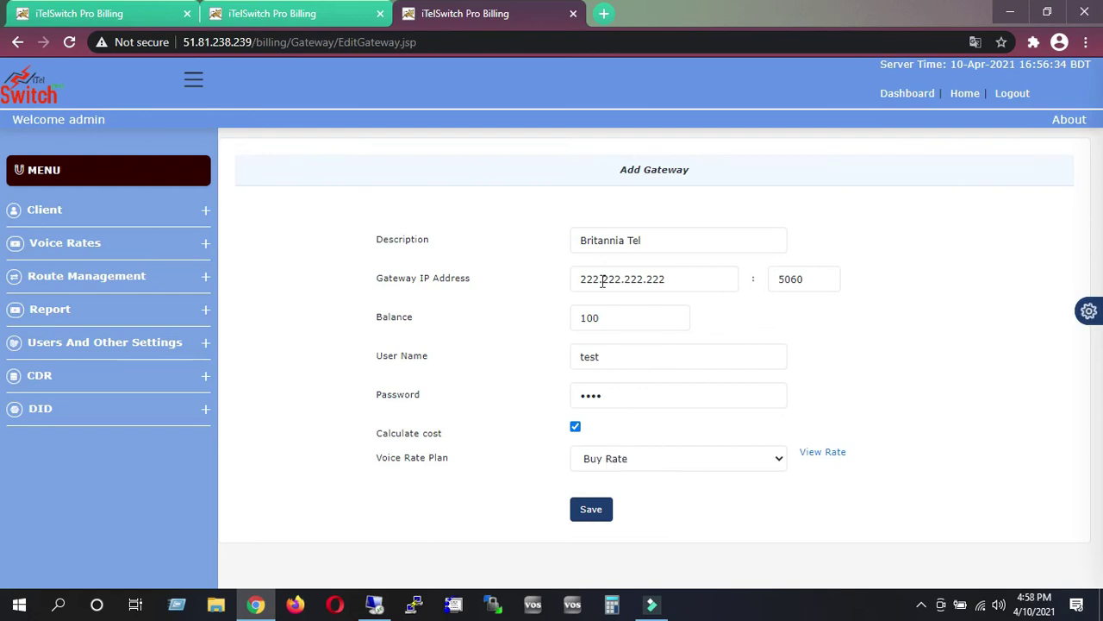
left_click_drag(603, 316, 532, 326)
left_click(616, 315)
double_click(601, 318)
double_click(618, 318)
double_click(615, 319)
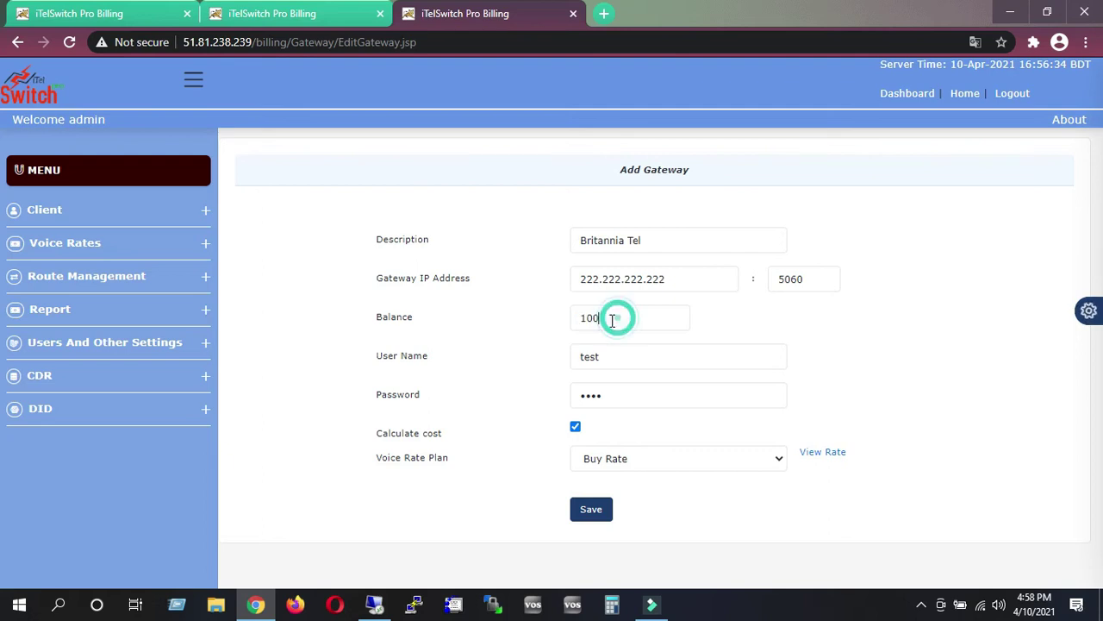
double_click(606, 320)
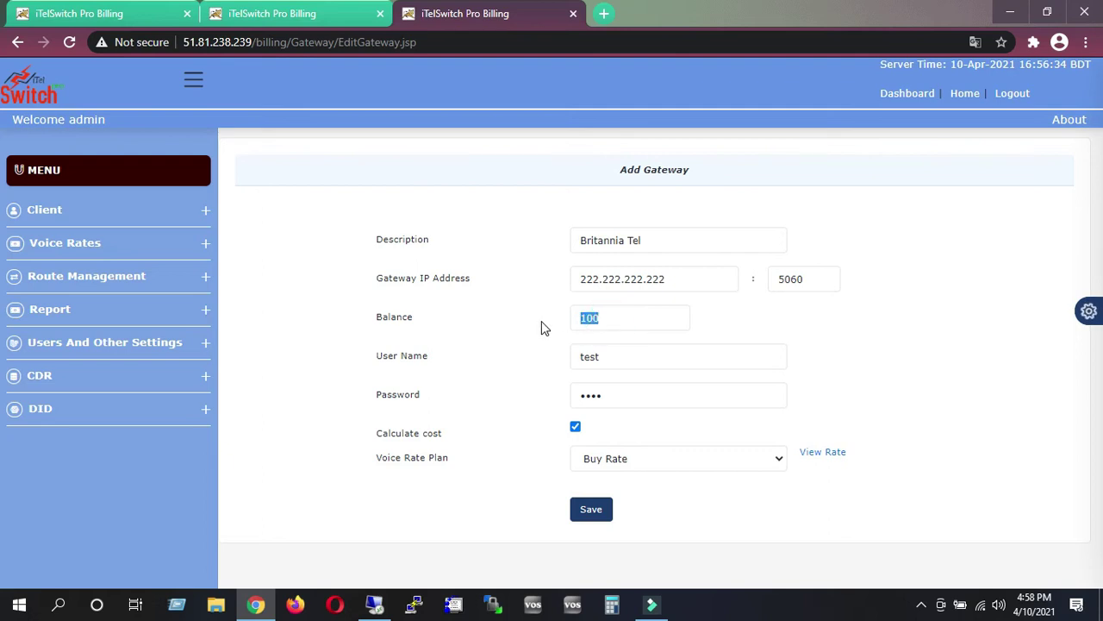
left_click(620, 317)
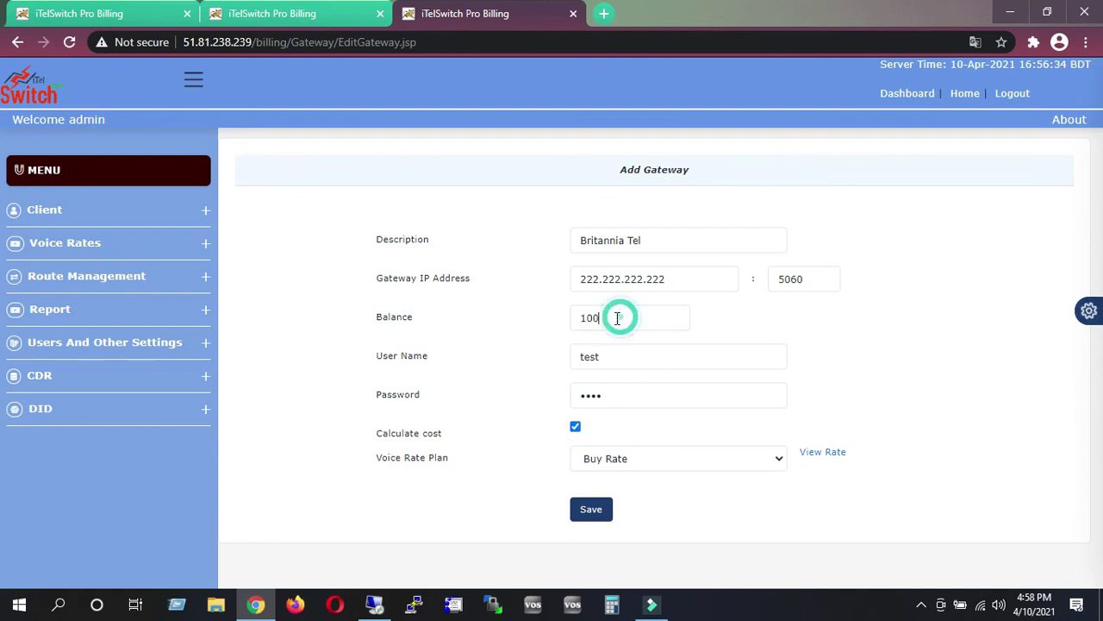
- Save the Britannia Tel gateway at 222.222.222.222:5060 with Buy Rate and balance 100
left_click(595, 516)
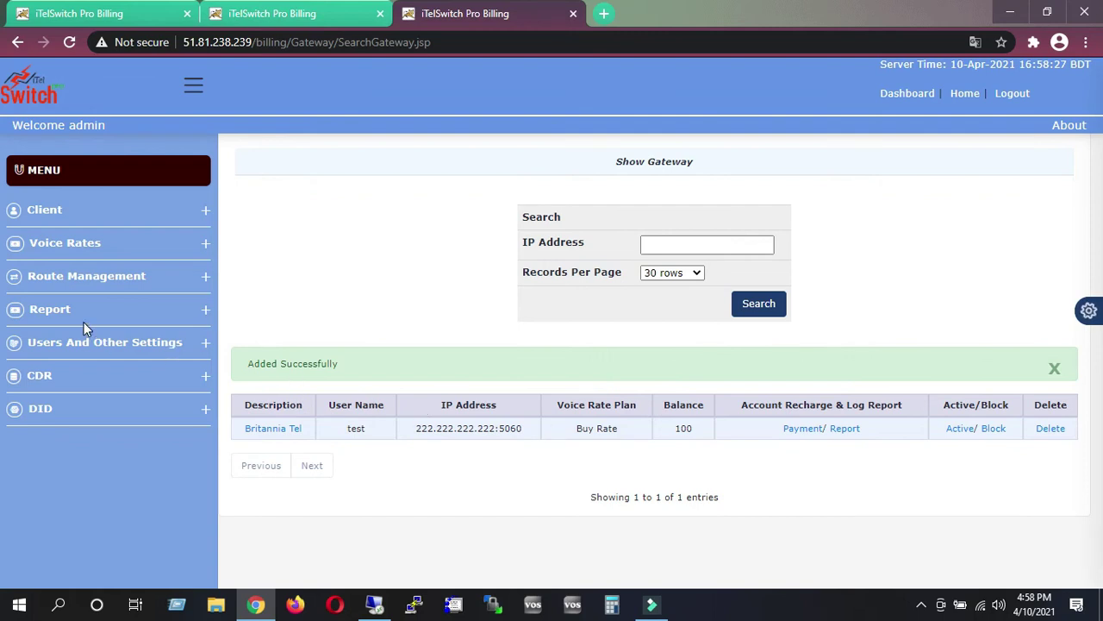
left_click(125, 287)
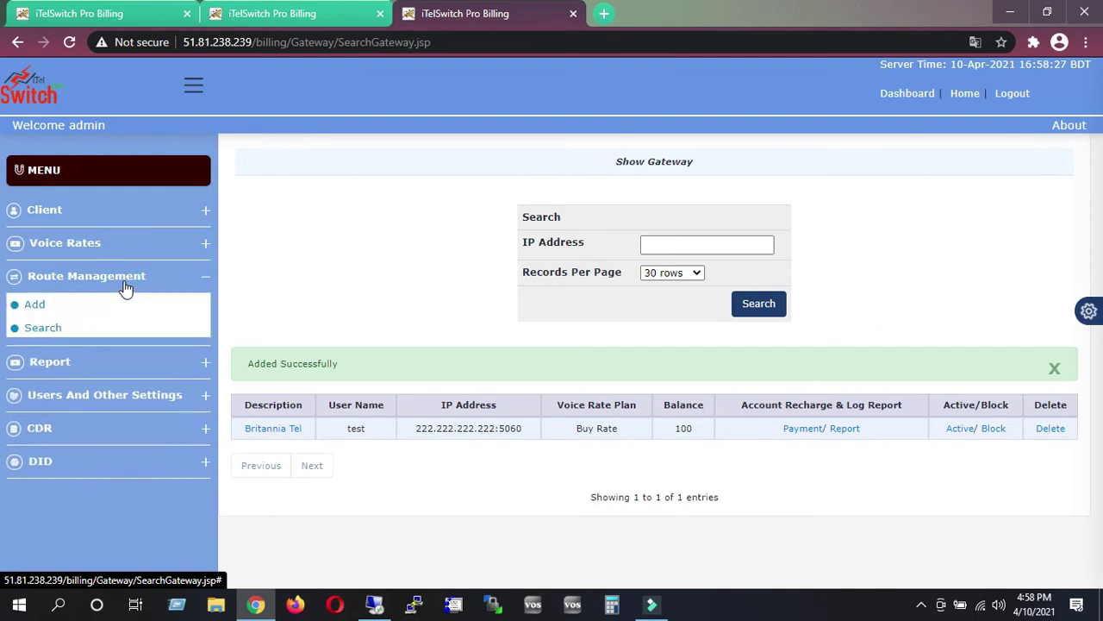
- Start a new call route with prefix 8801 and terminating gateway test
left_click(33, 307)
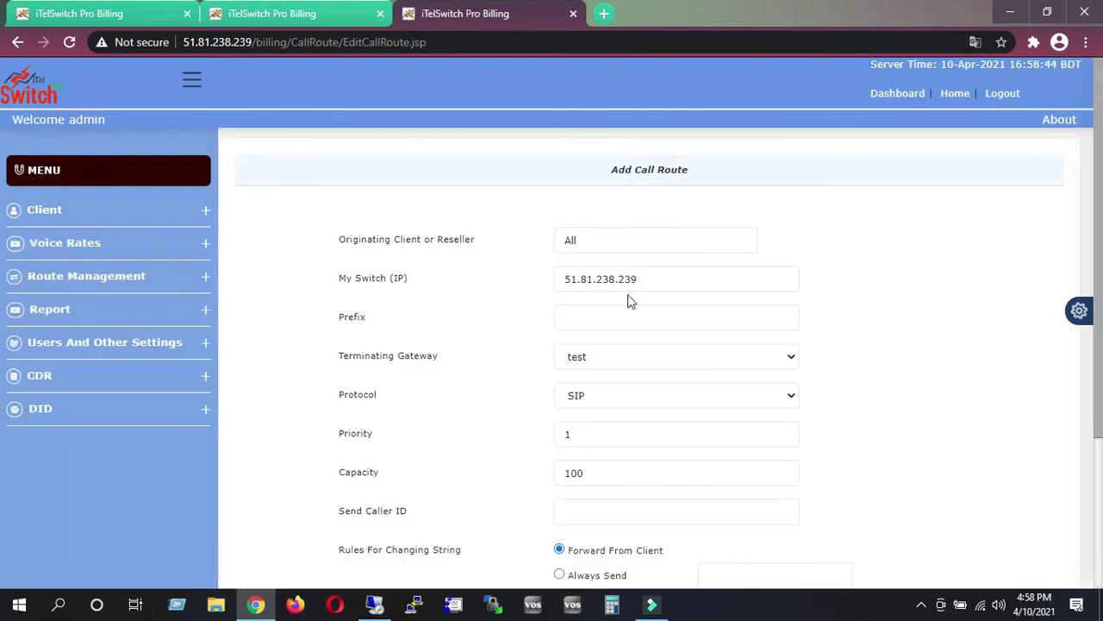
scroll(582, 331, "down", 2)
scroll(582, 335, "up", 2)
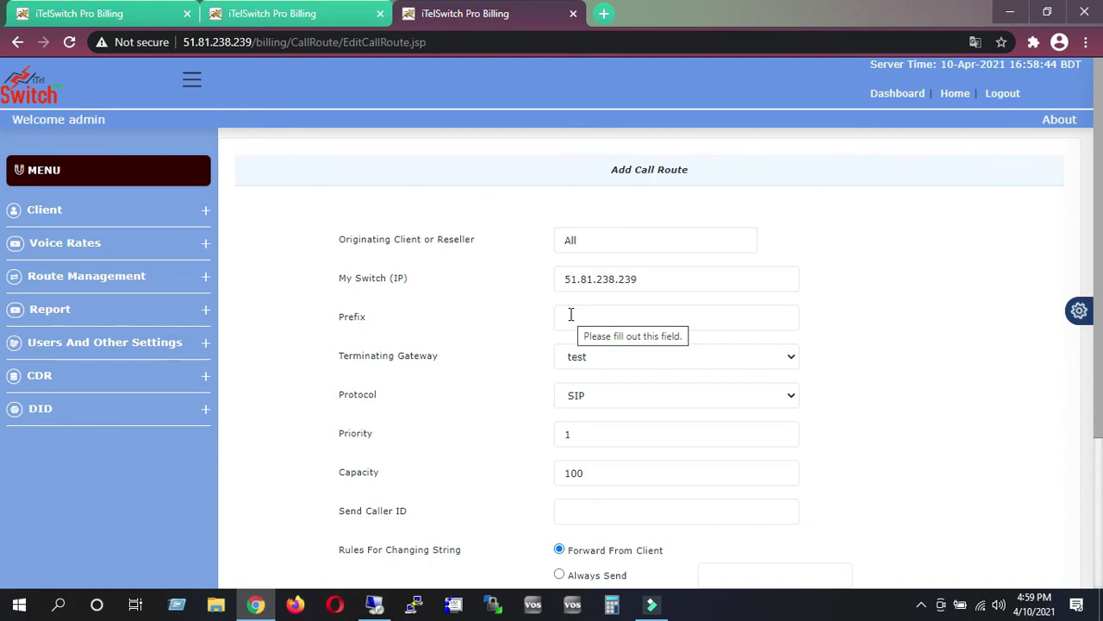
left_click(571, 315)
type("8801")
left_click(591, 360)
left_click(591, 361)
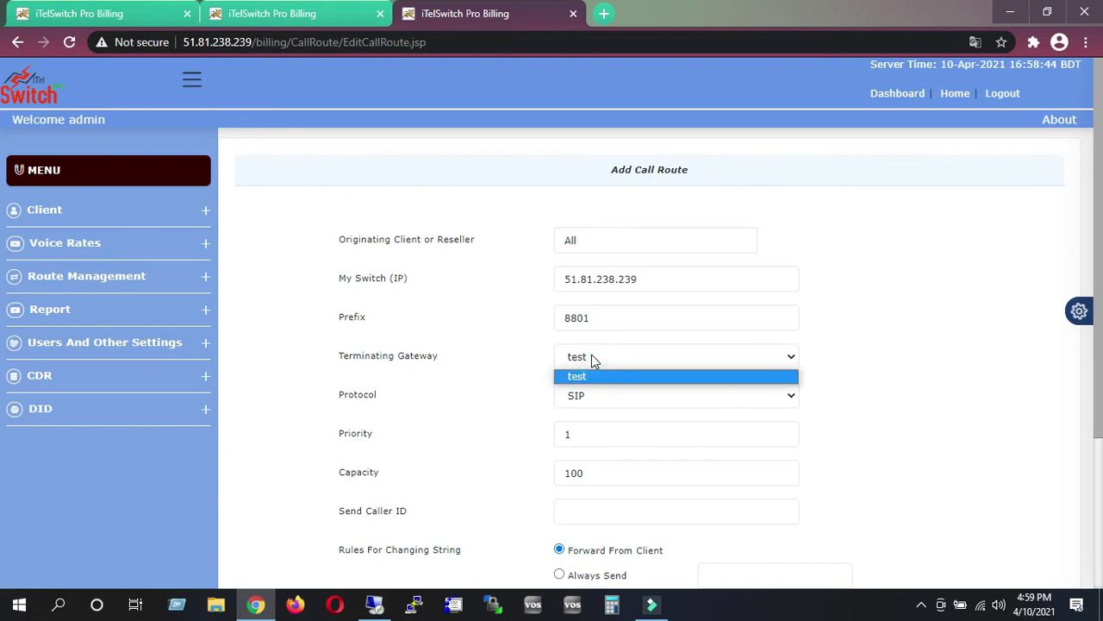
left_click(592, 357)
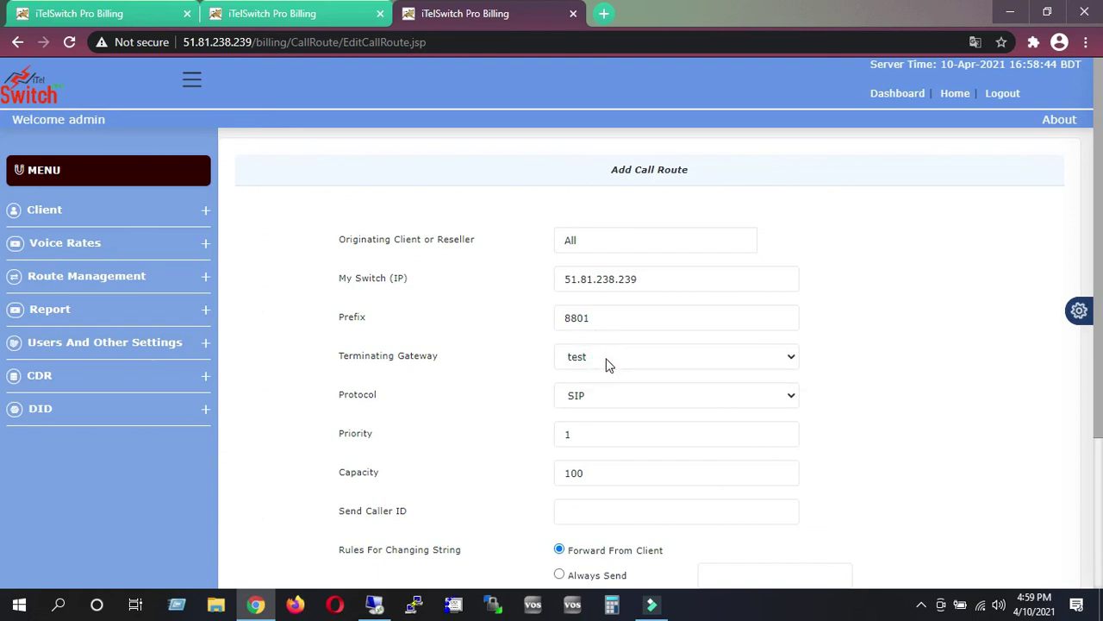
- Choose the Change prefix rule and copy the route prefix 8801 for rewriting
scroll(609, 362, "down", 1)
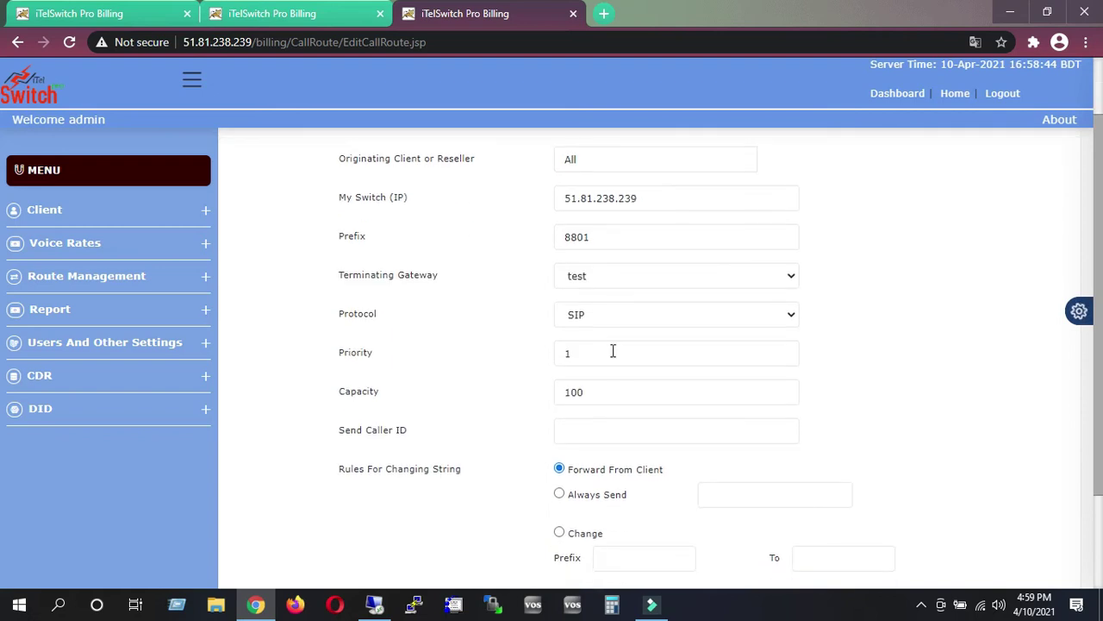
double_click(594, 238)
scroll(668, 389, "down", 1)
scroll(608, 340, "up", 1)
scroll(604, 397, "down", 2)
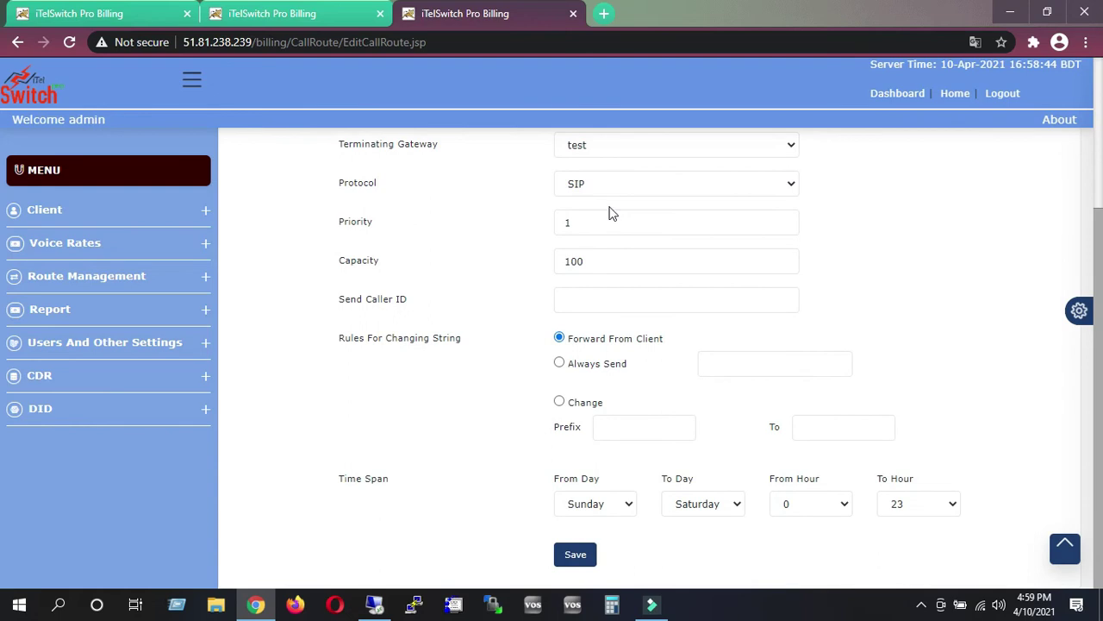
scroll(598, 271, "up", 3)
left_click(594, 270)
double_click(595, 270)
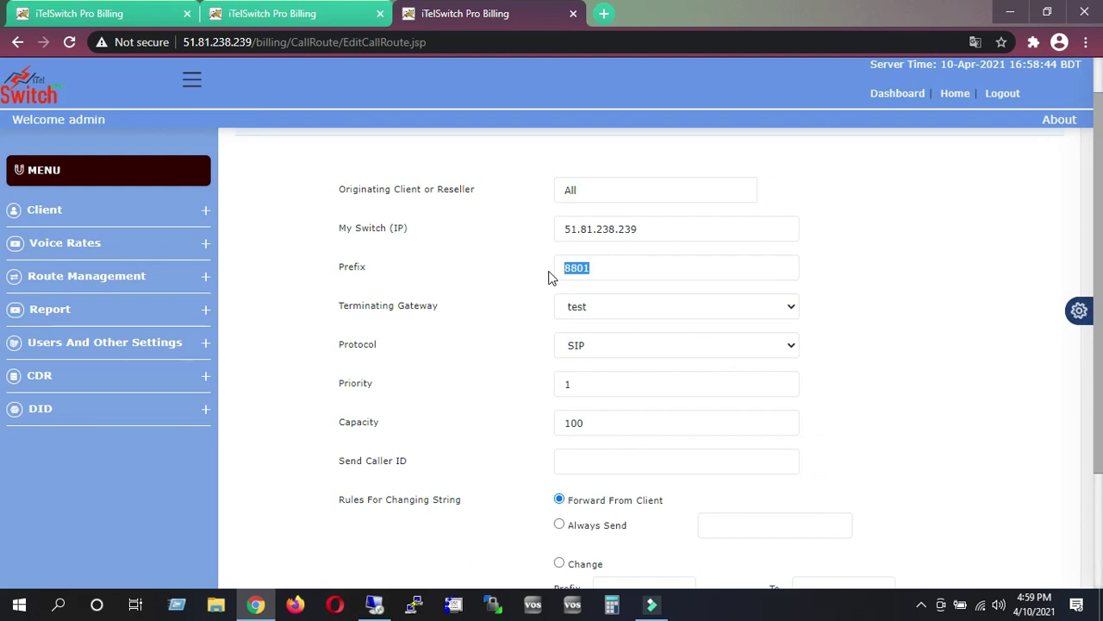
scroll(633, 342, "down", 2)
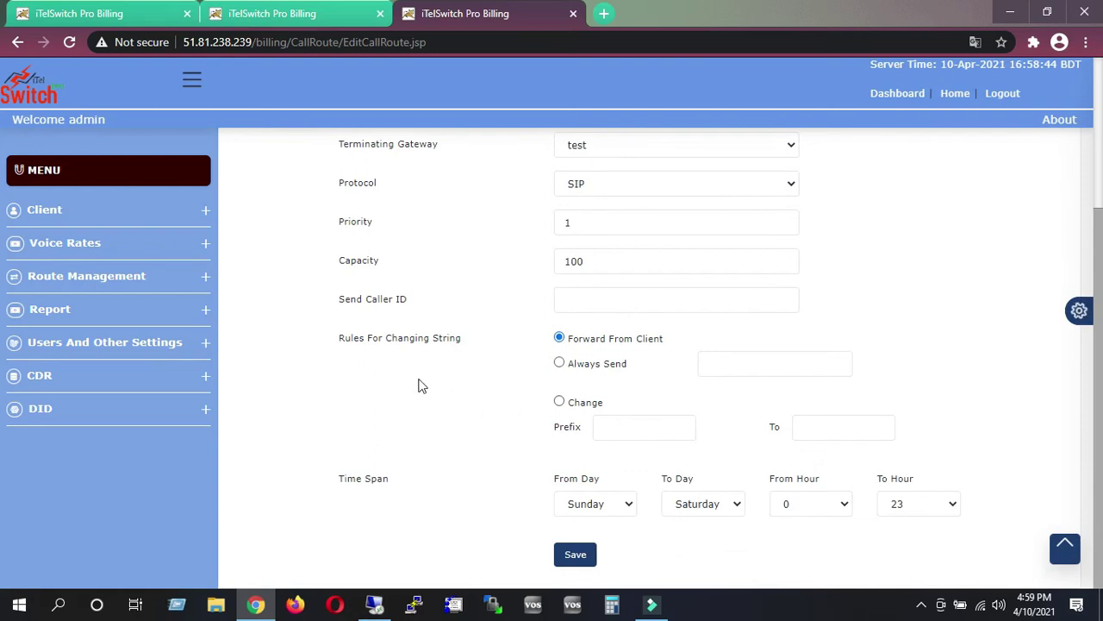
left_click(558, 401)
left_click(637, 424)
left_click_drag(644, 424, 572, 426)
scroll(581, 382, "up", 3)
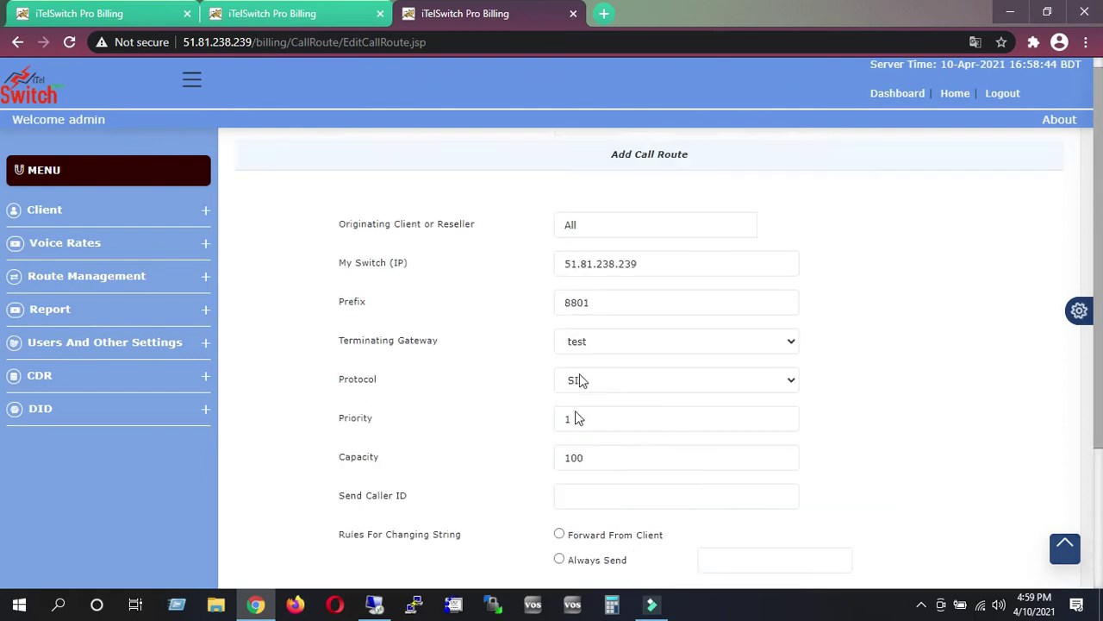
left_click_drag(604, 317, 490, 324)
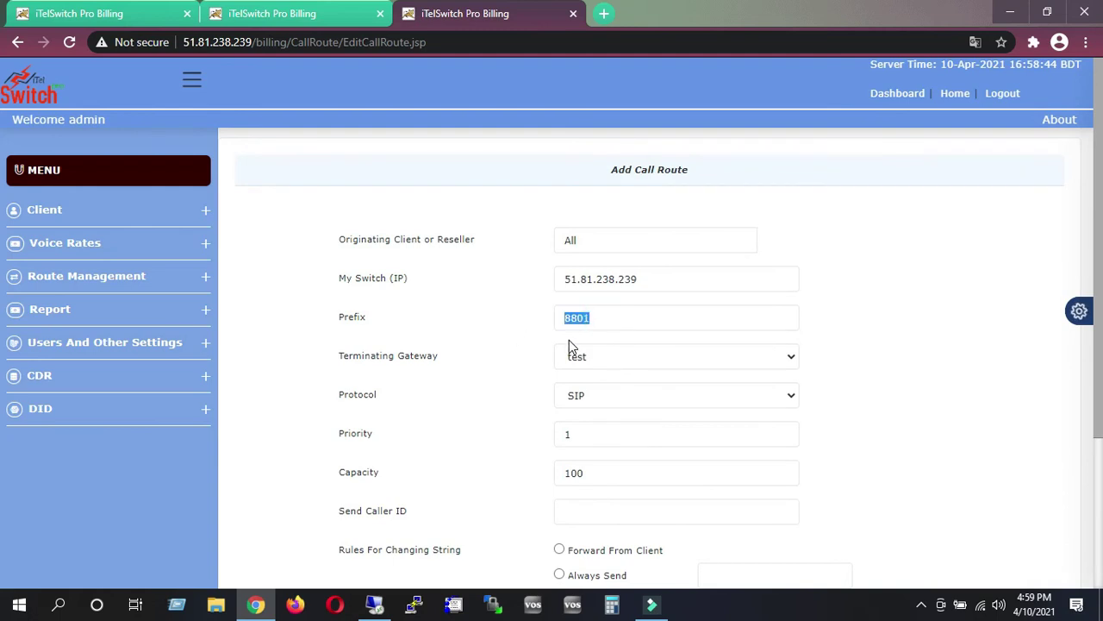
scroll(569, 339, "down", 3)
- Enter the rewrite from 8801 to 118801 and save the call route
left_click(815, 422)
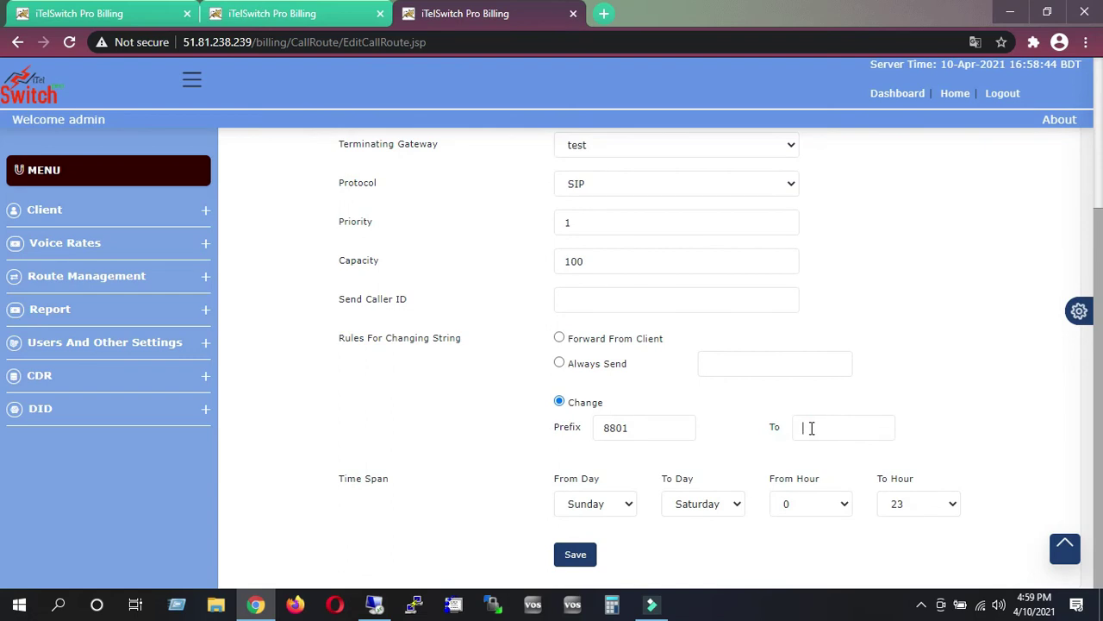
left_click(811, 428)
type("8801")
double_click(638, 431)
double_click(865, 436)
scroll(606, 258, "up", 2)
double_click(609, 263)
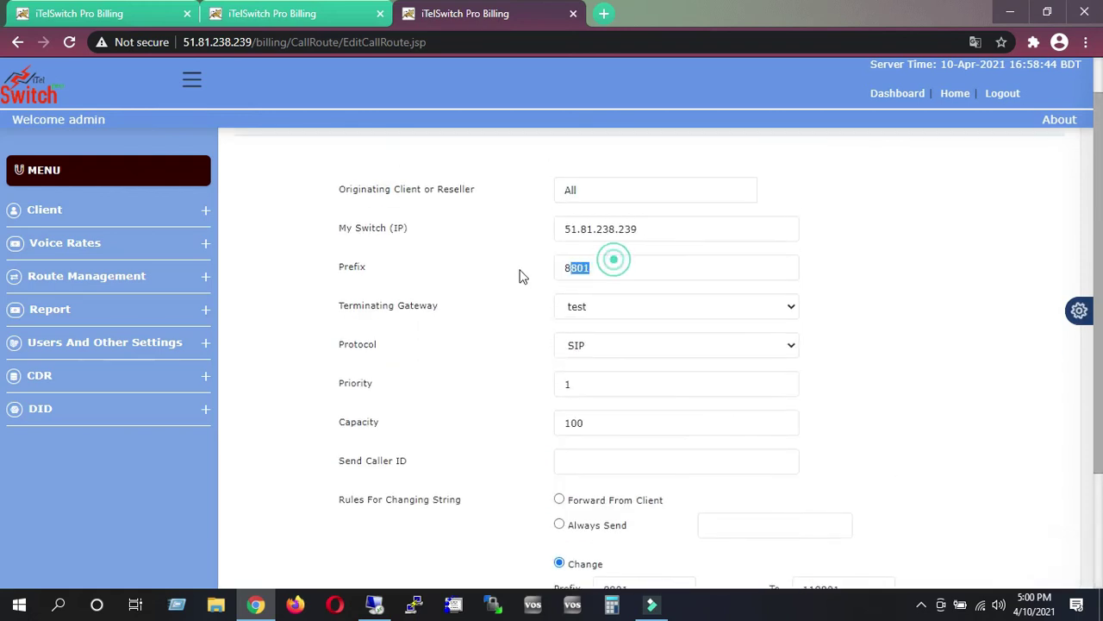
scroll(606, 335, "down", 2)
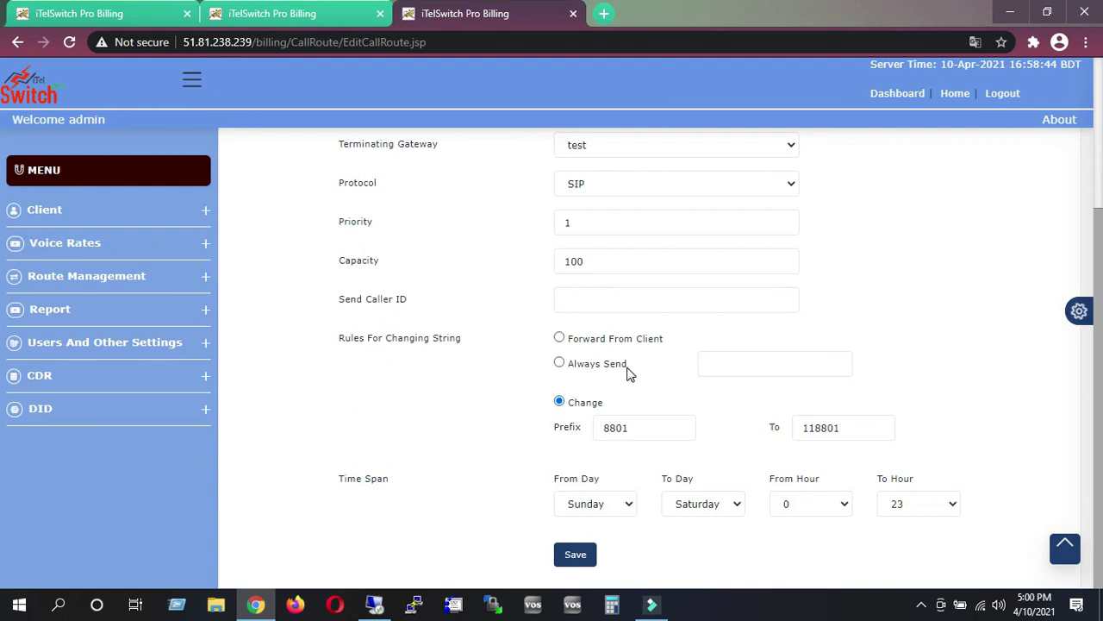
left_click(588, 553)
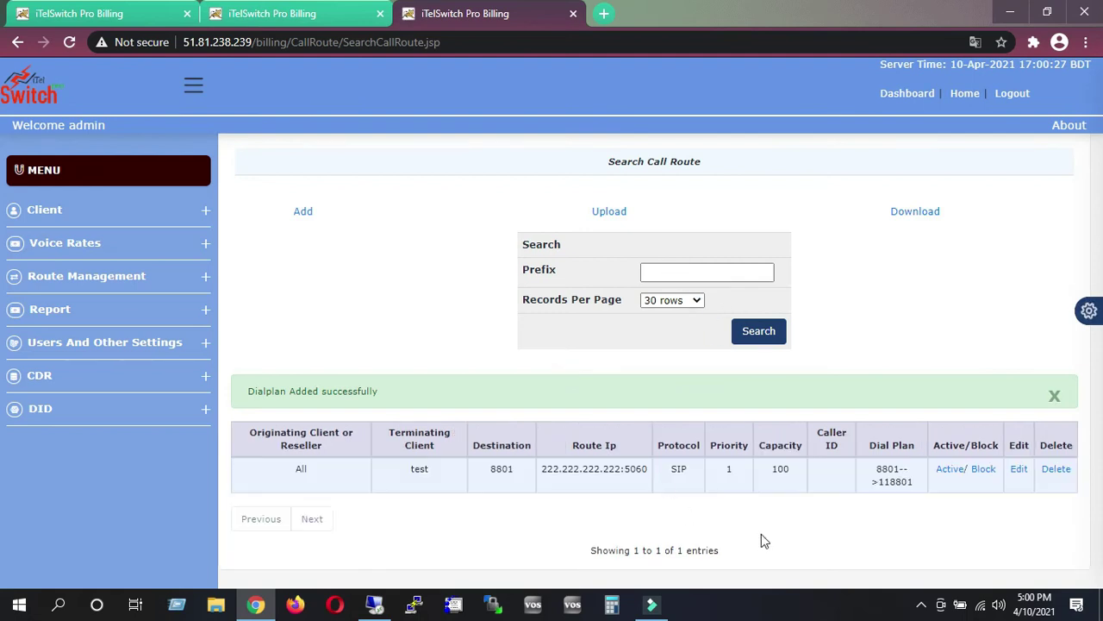
- Check the listed route's dial plan, 8801 rewritten to 118801, in the Search Call Route results
left_click_drag(877, 465, 913, 486)
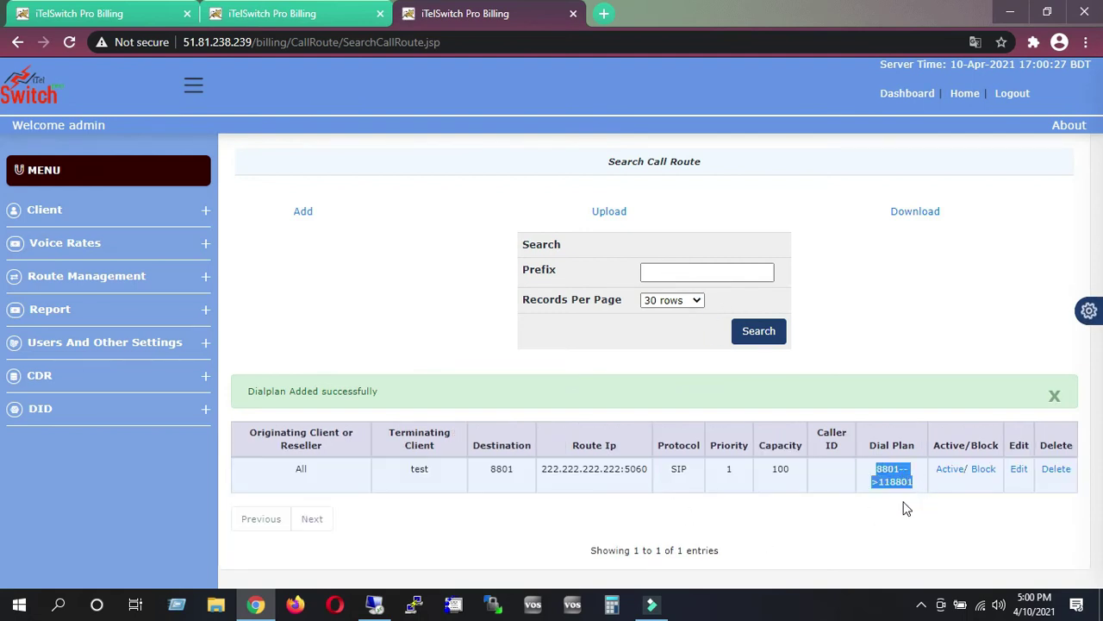
left_click(905, 509)
left_click_drag(877, 468, 898, 468)
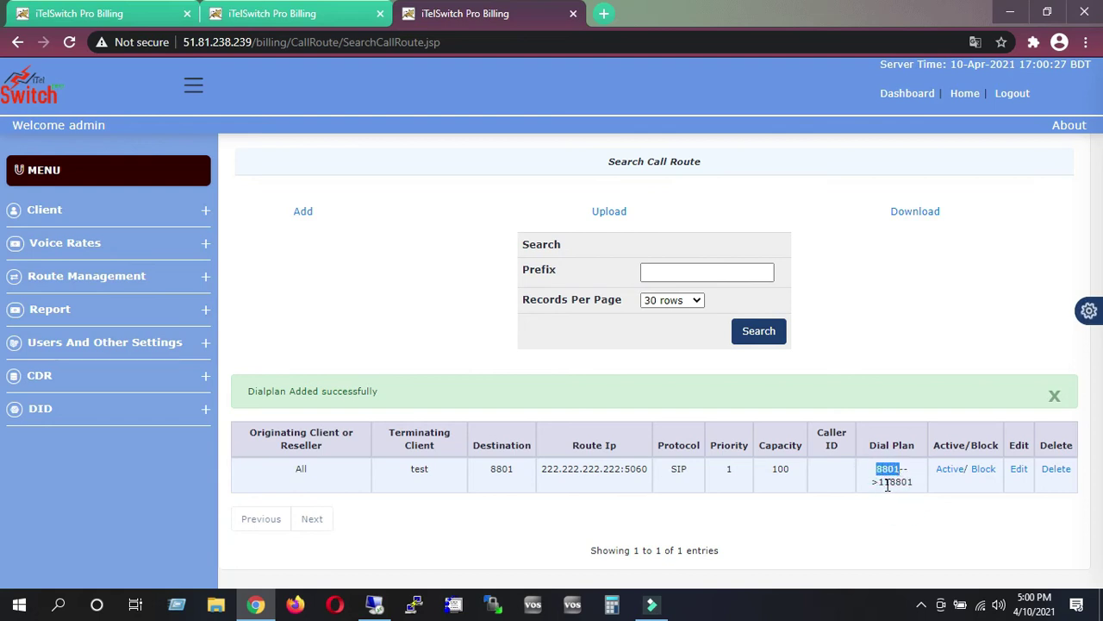
left_click_drag(884, 484, 917, 487)
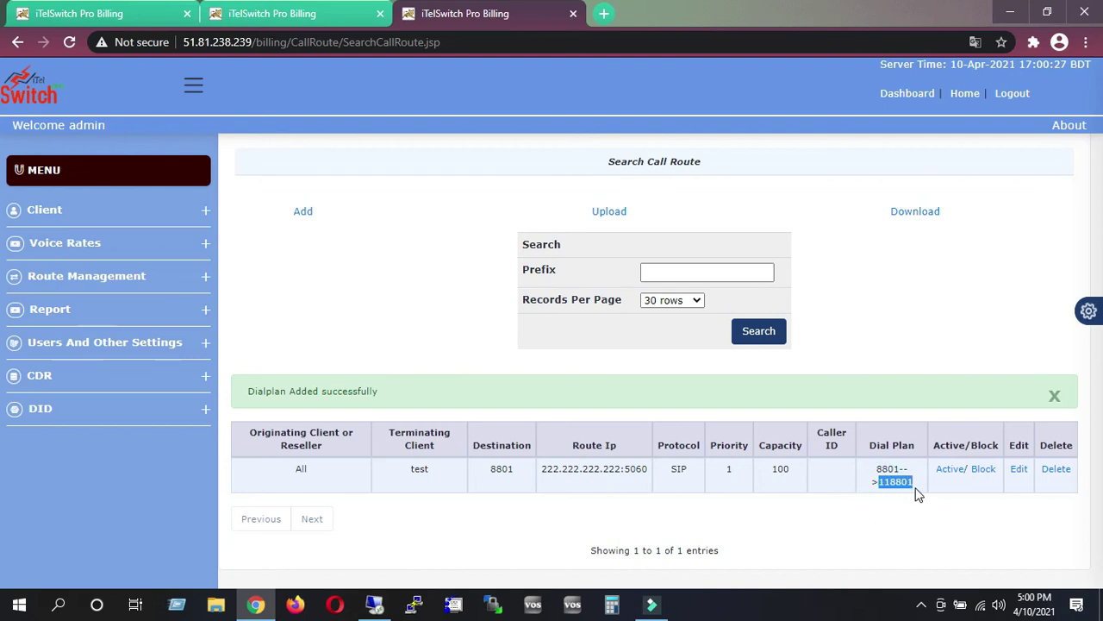
left_click(836, 515)
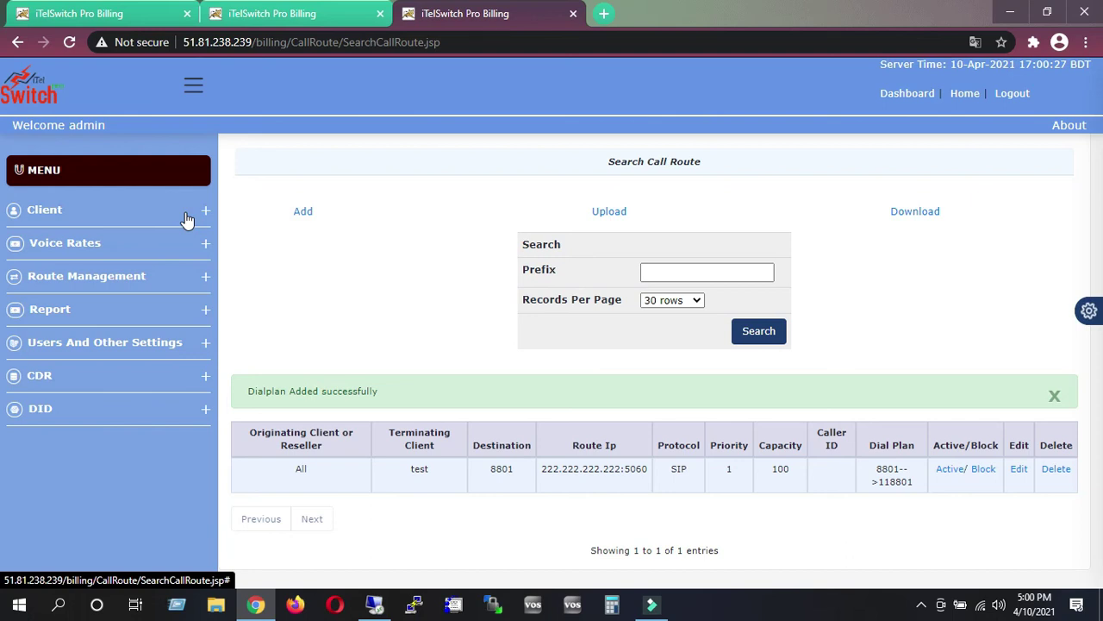
- Open the single PIN form and fill in the PIN number and description
left_click(187, 217)
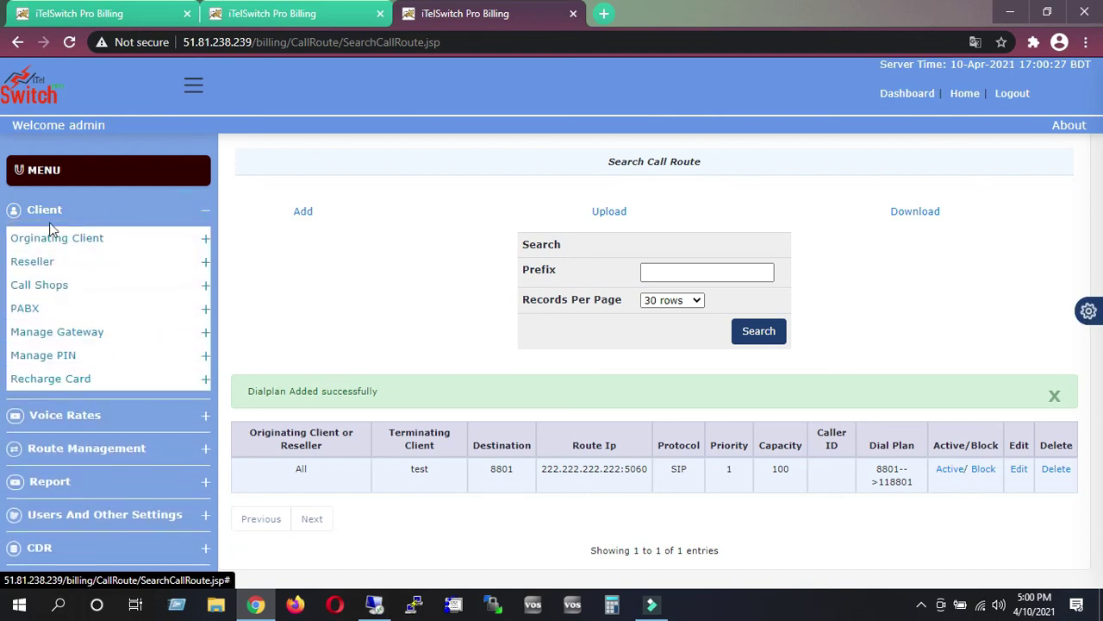
left_click(72, 356)
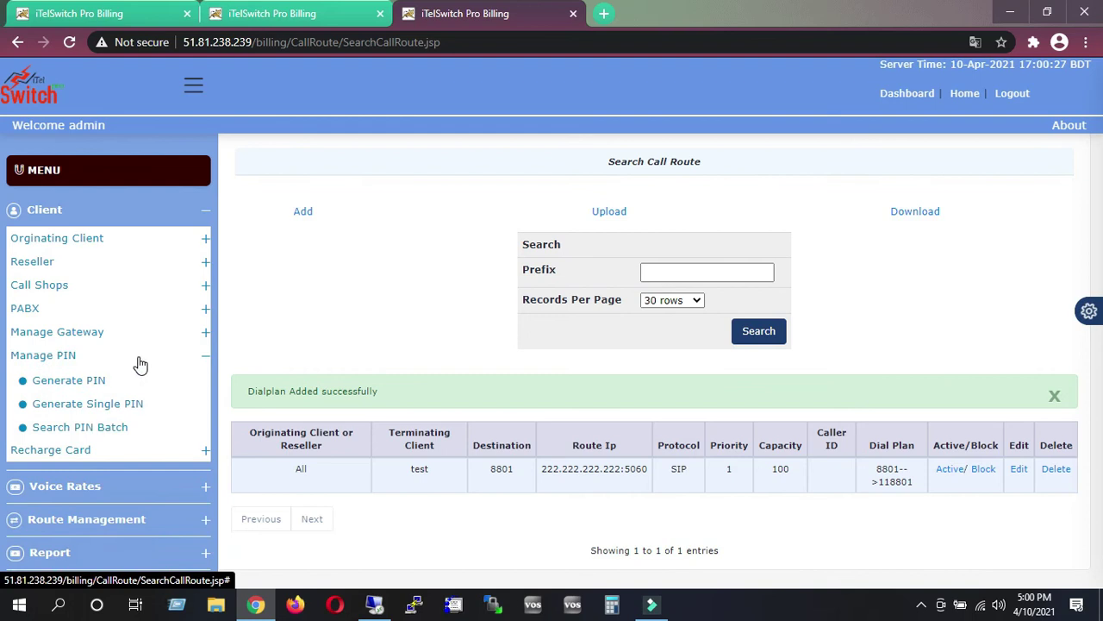
left_click(75, 415)
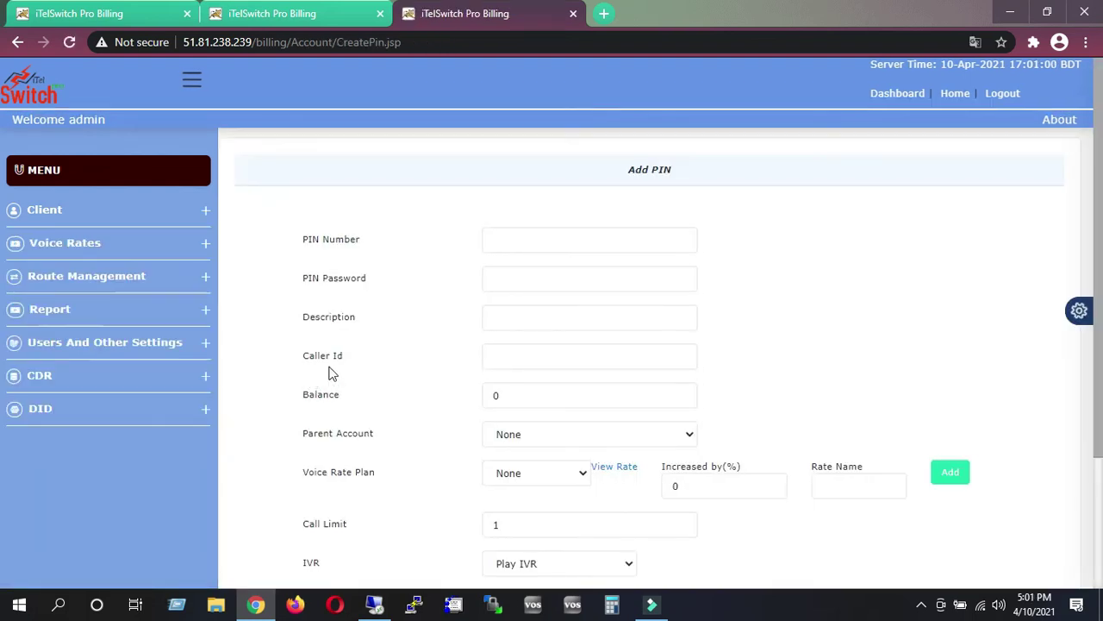
left_click(501, 241)
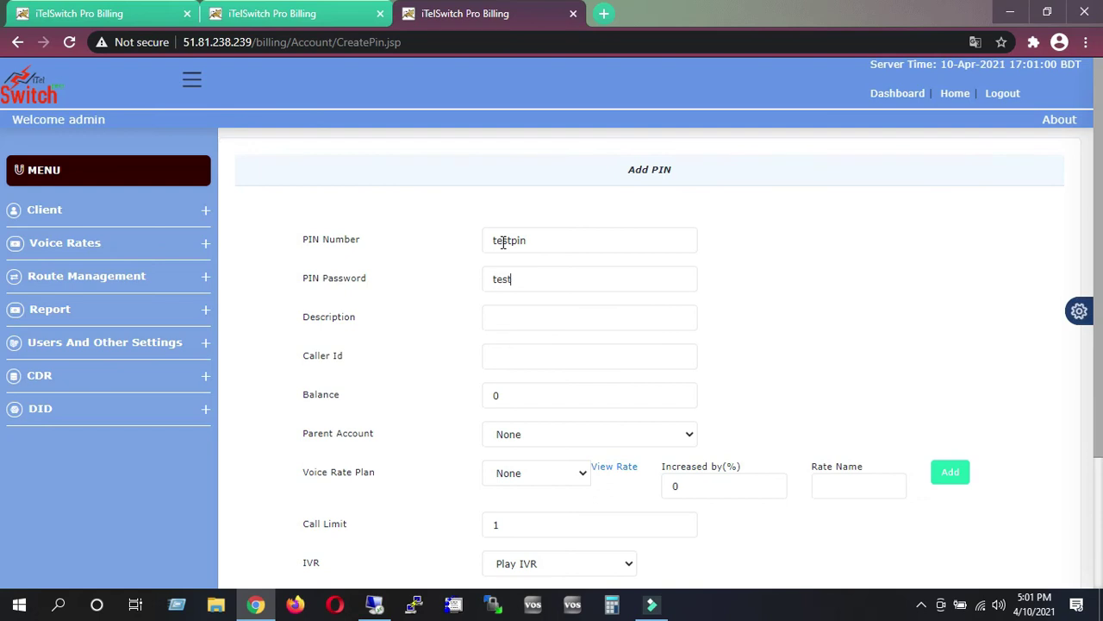
left_click(510, 323)
type("in")
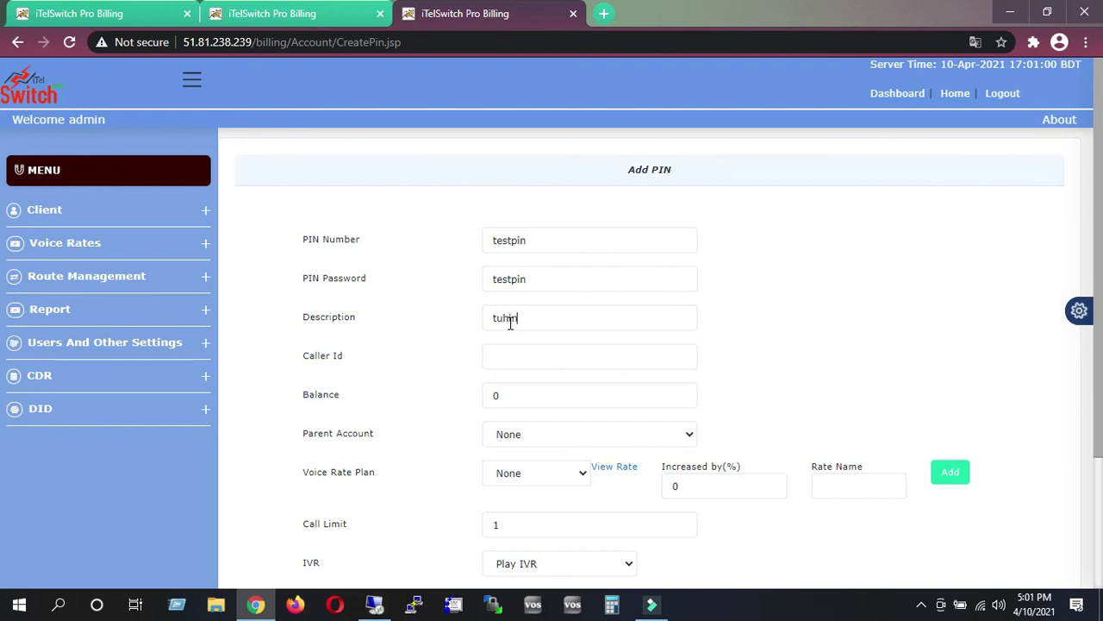
- Set balance 20, parent account None and the Sale Rate plan, then submit the PIN
scroll(517, 324, "down", 1)
double_click(514, 317)
type("20")
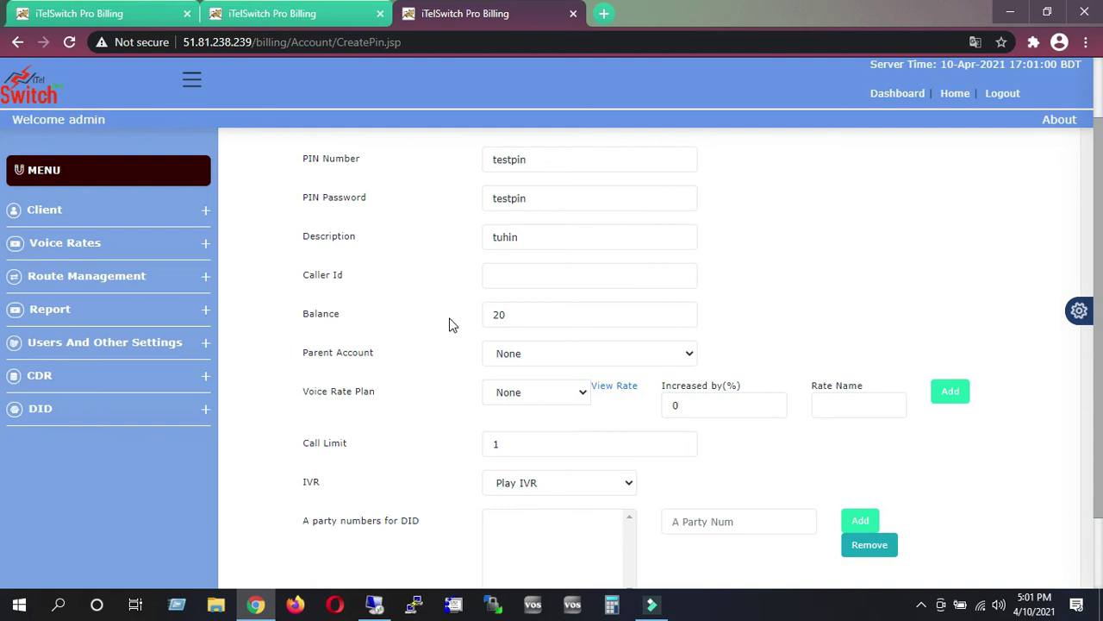
scroll(517, 353, "down", 1)
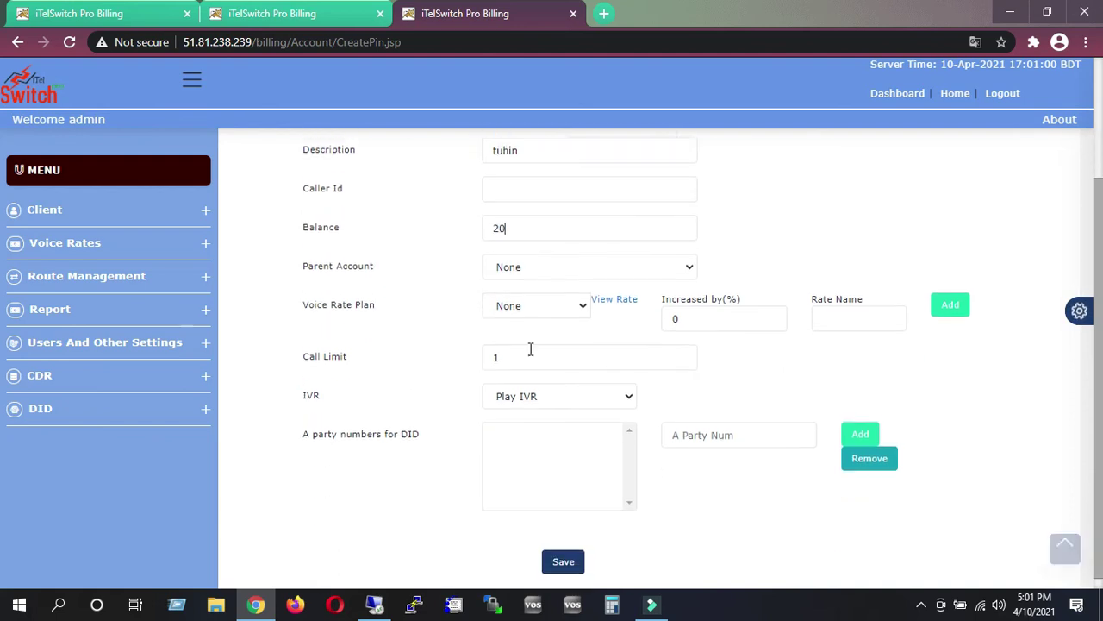
left_click(525, 259)
left_click(524, 257)
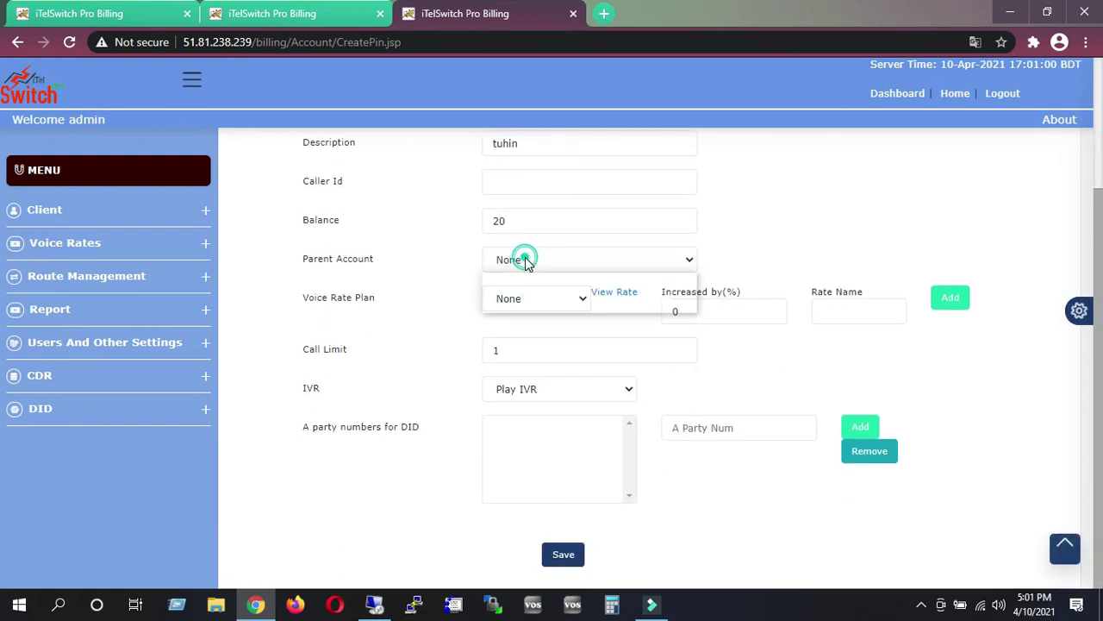
left_click(573, 298)
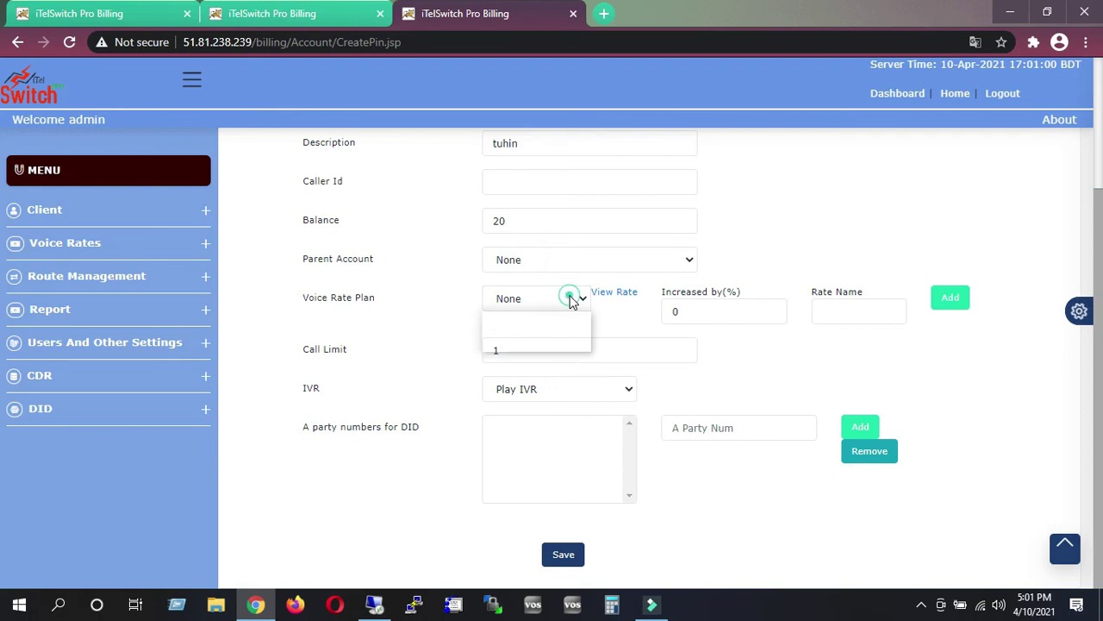
left_click(528, 343)
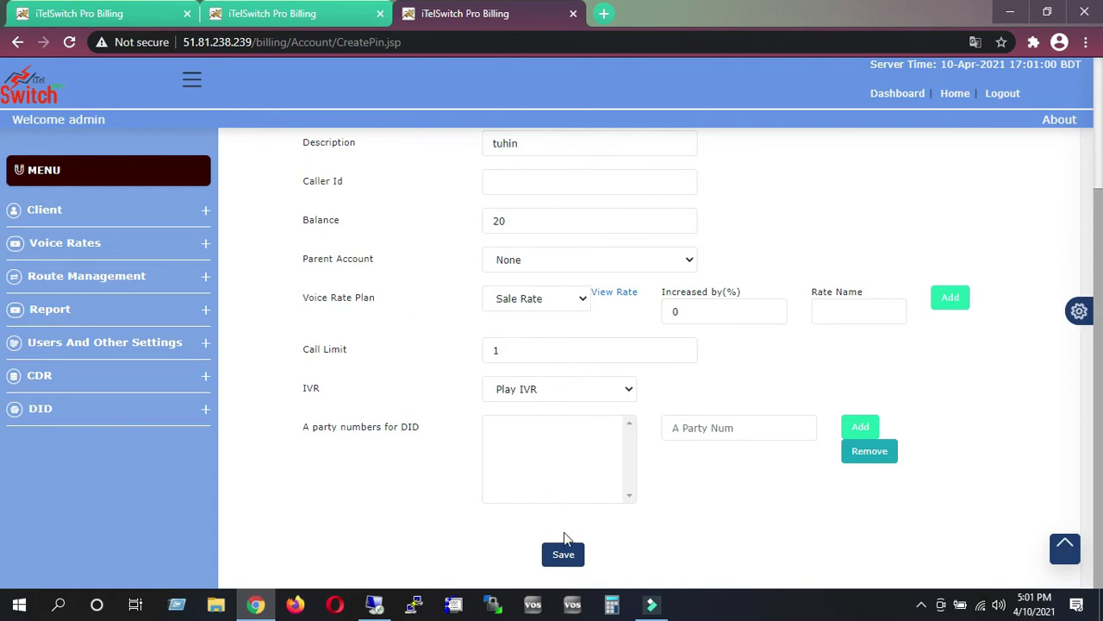
left_click(563, 554)
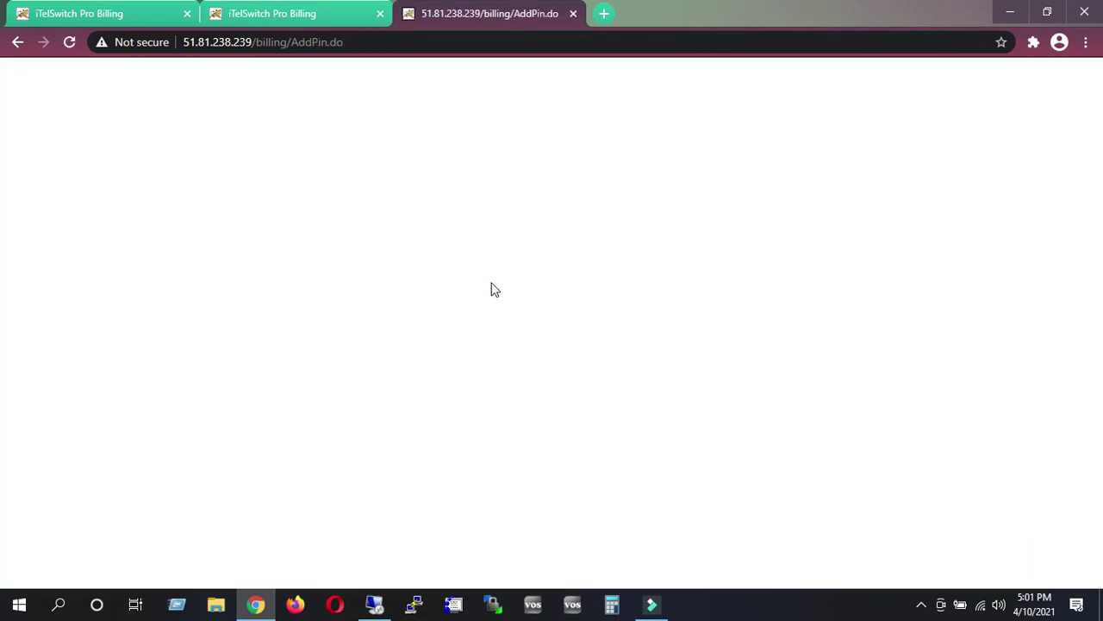
- Resubmit the PIN form after the blank result page and return to Add PIN
left_click(70, 42)
left_click(616, 170)
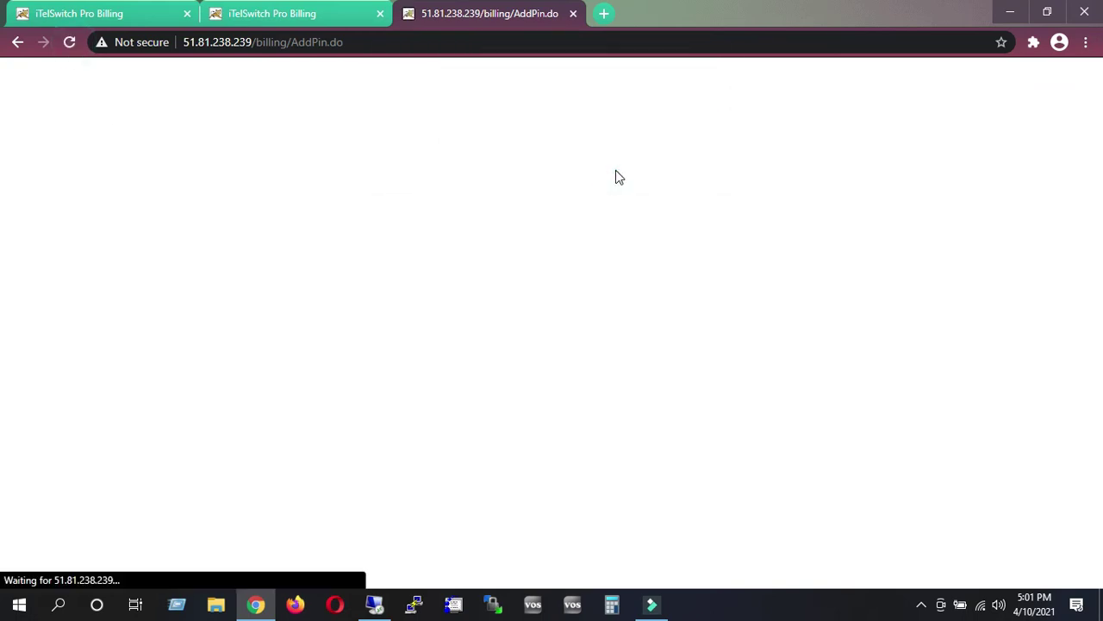
left_click(17, 42)
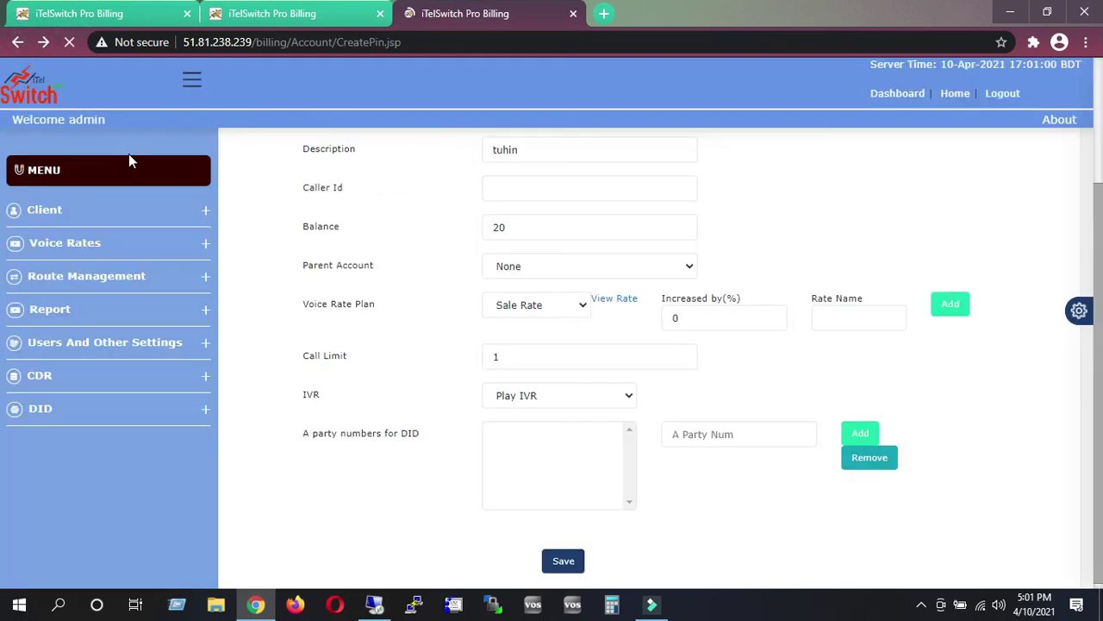
scroll(374, 273, "up", 3)
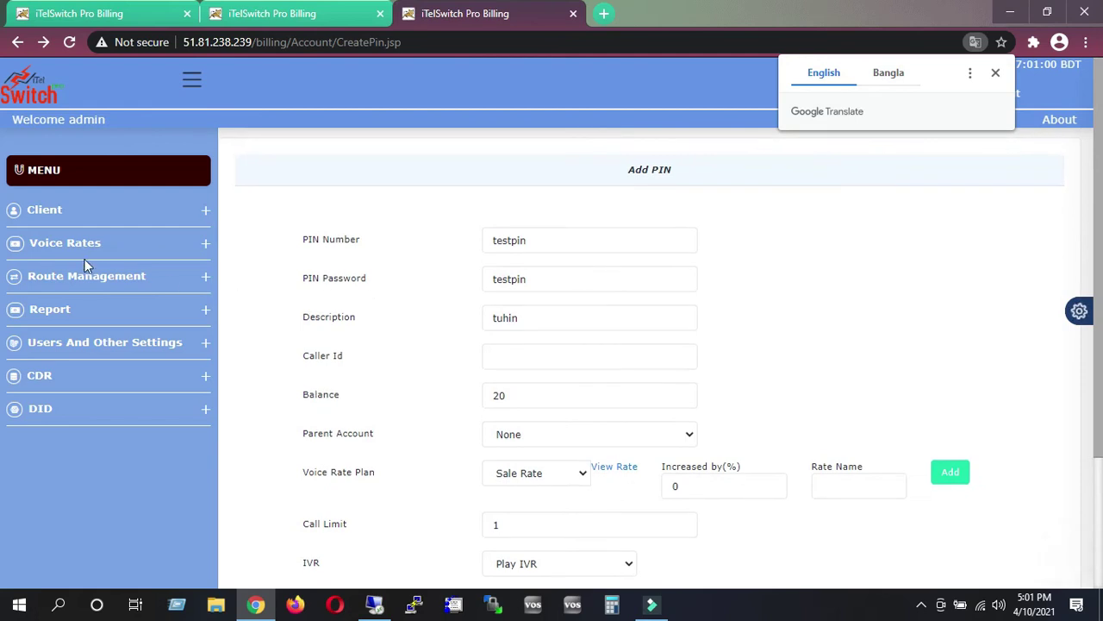
scroll(534, 343, "down", 2)
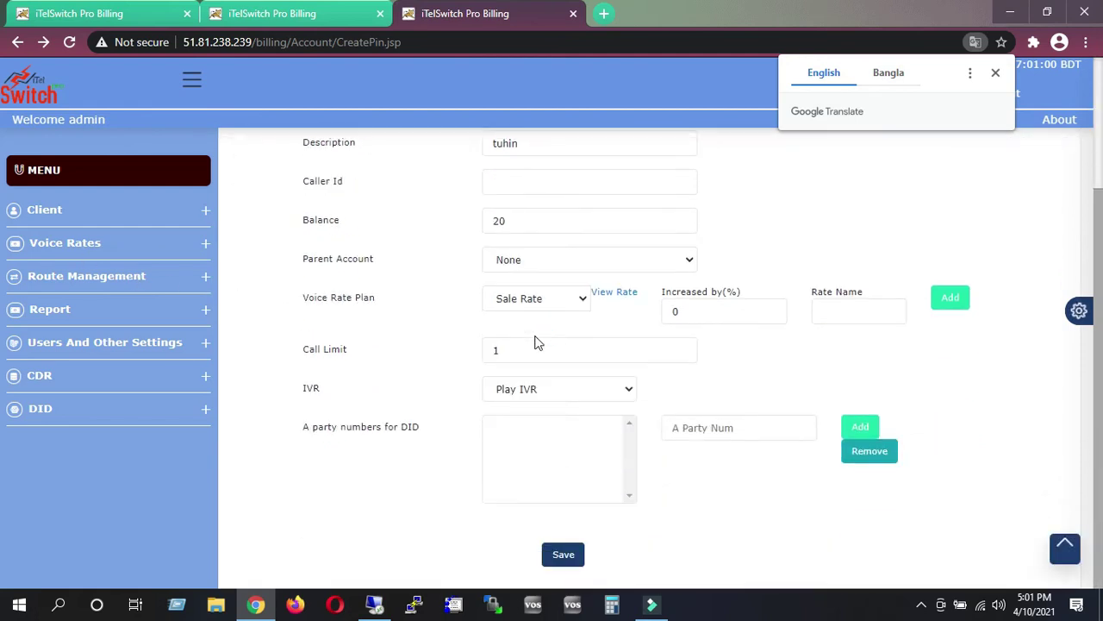
left_click(562, 554)
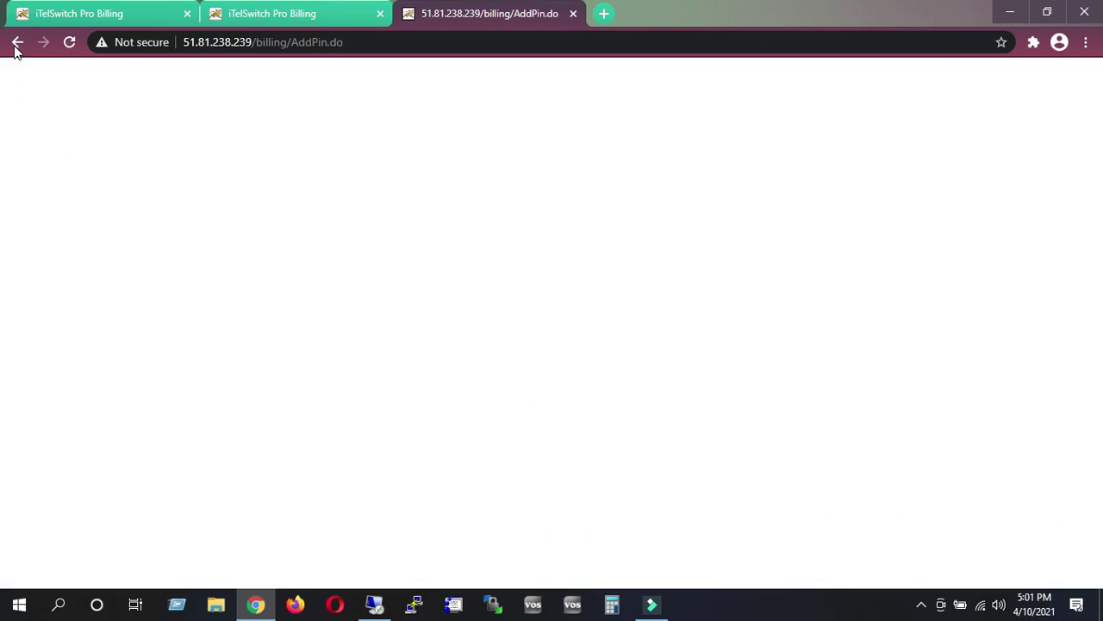
left_click(17, 42)
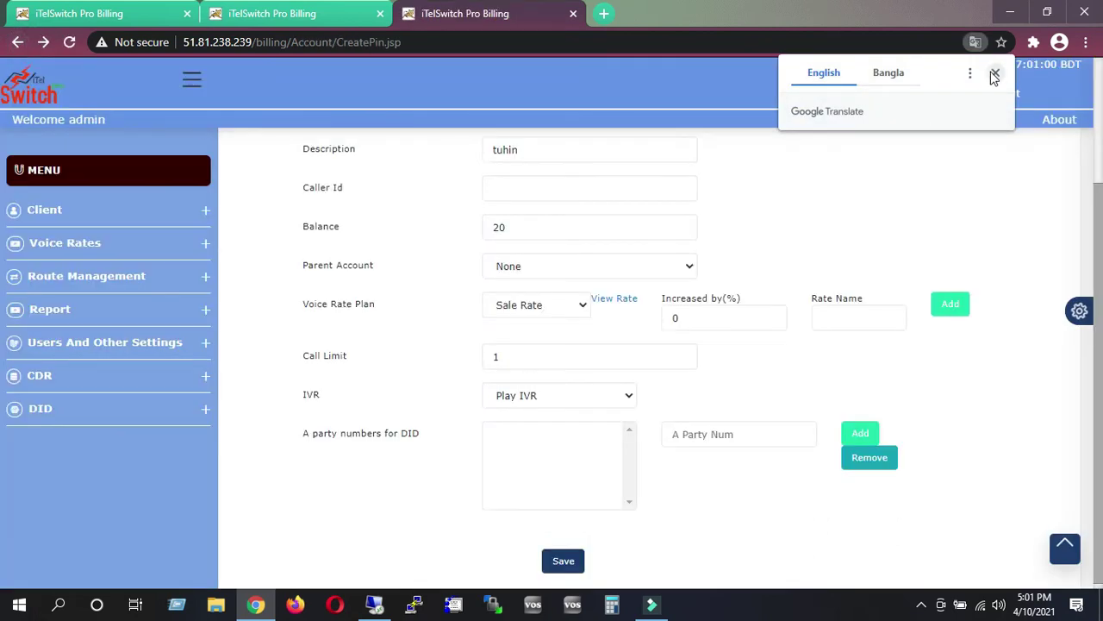
left_click(993, 73)
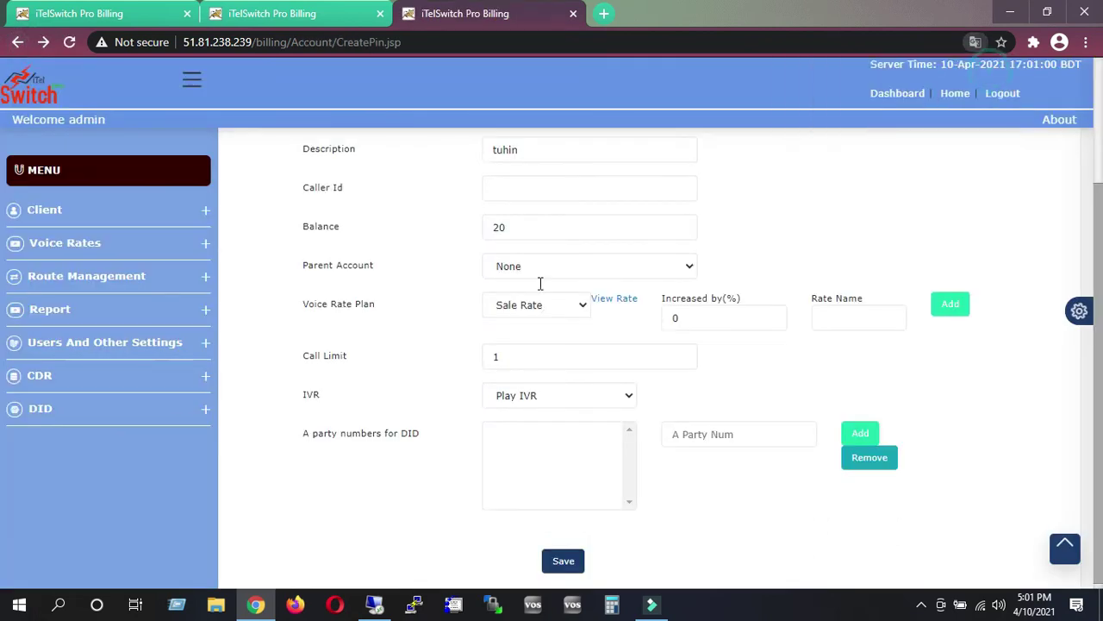
- Open the PIN list and close the duplicate-username warning
left_click(78, 215)
left_click(57, 355)
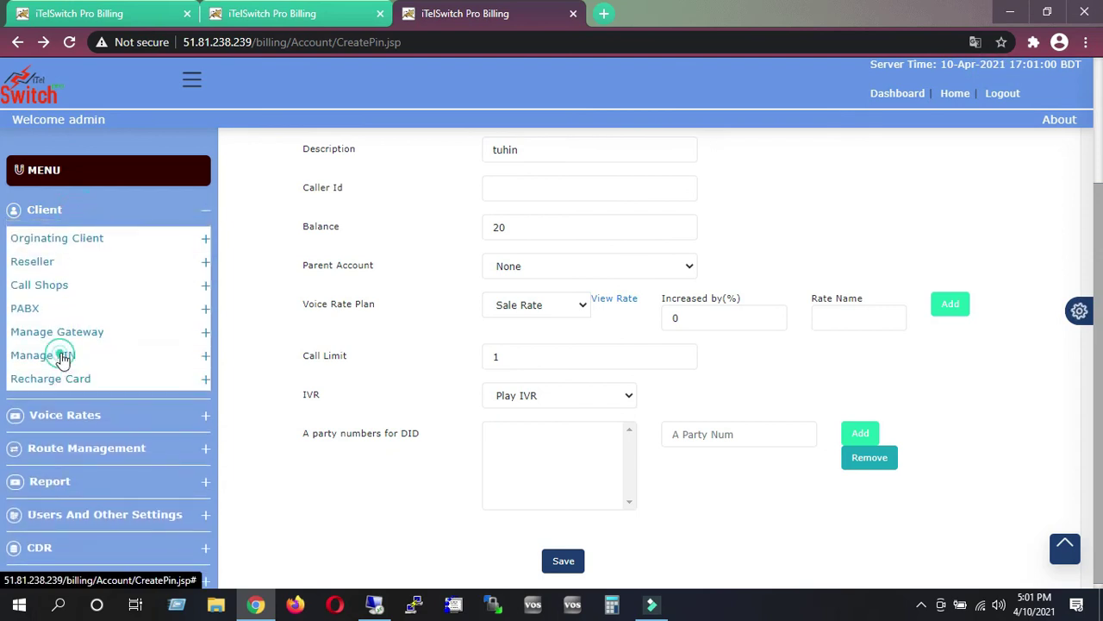
left_click(69, 459)
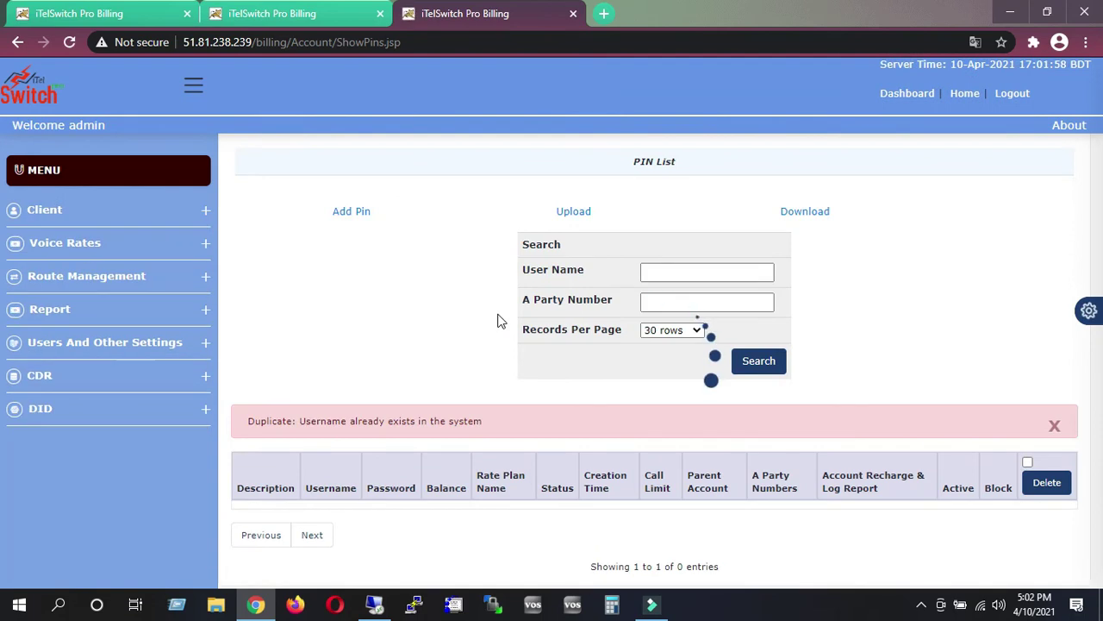
left_click(1043, 425)
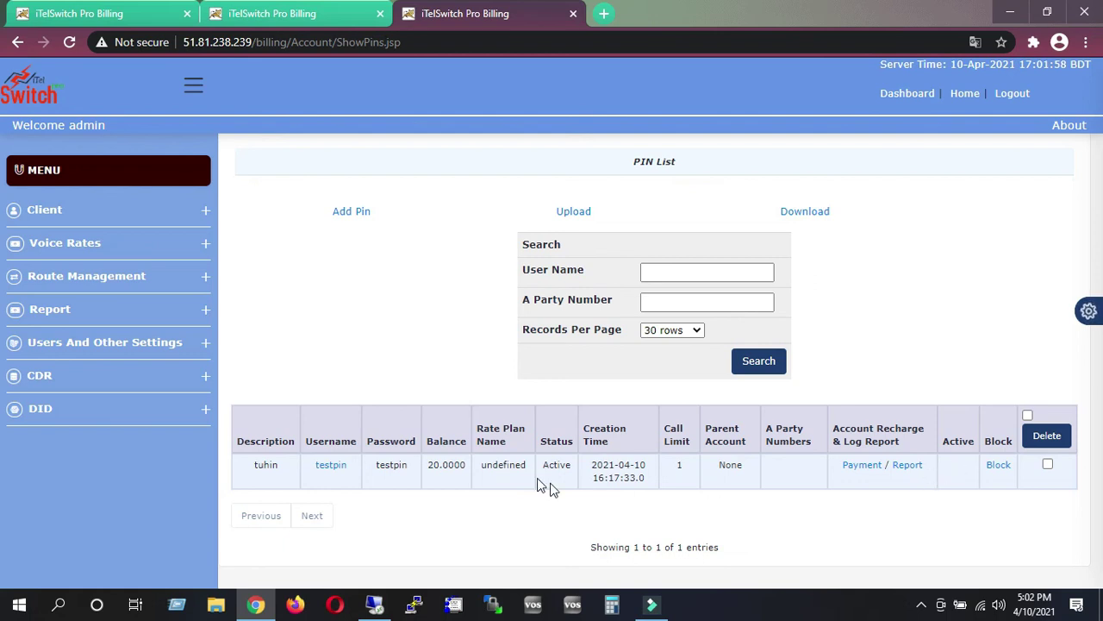
- Change the testpin PIN's voice rate plan to Sale Rate and save it
left_click(332, 466)
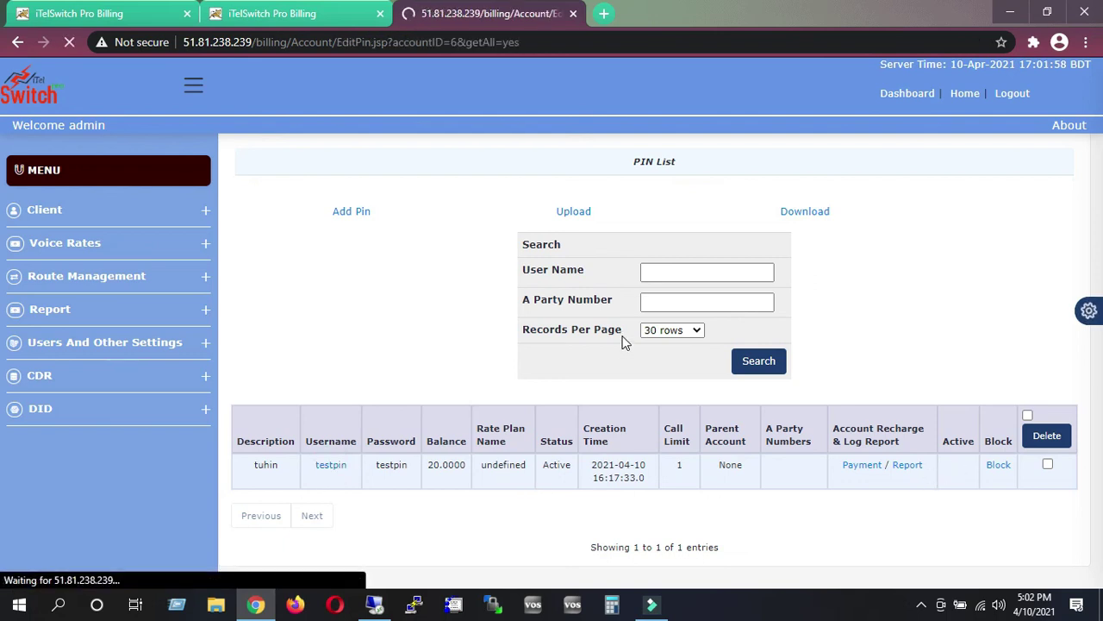
scroll(554, 452, "down", 1)
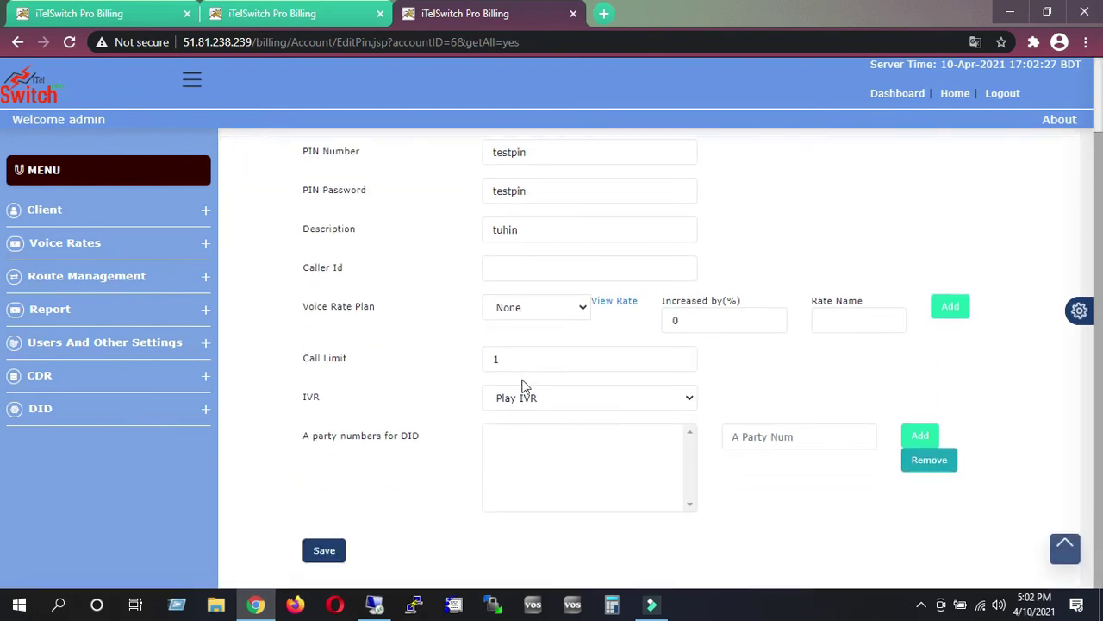
left_click(565, 314)
left_click(518, 352)
left_click(326, 552)
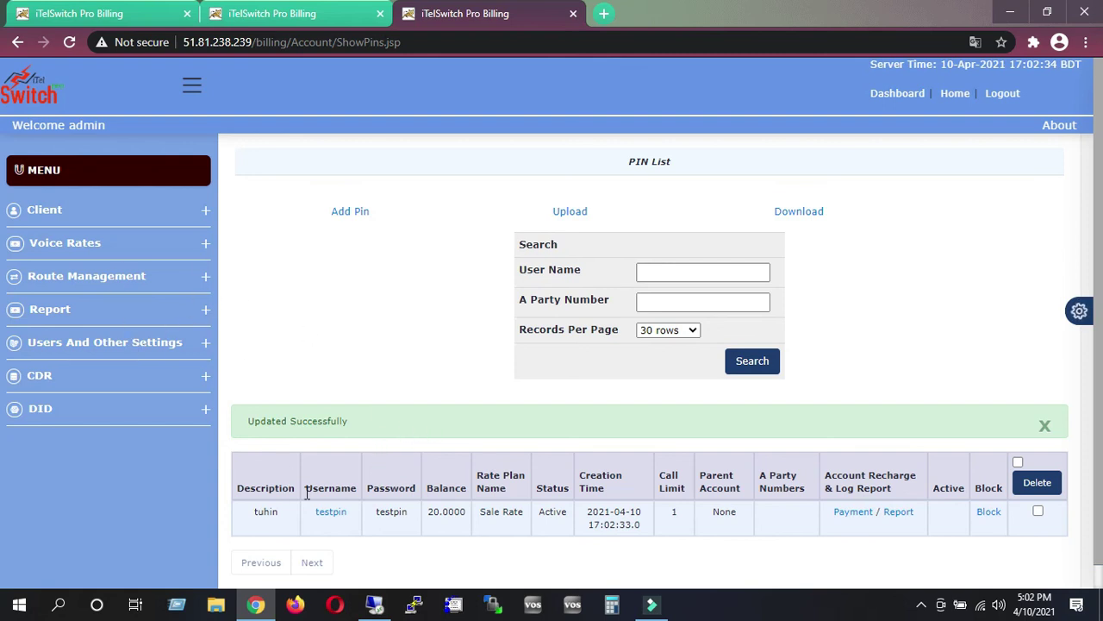
- Start a new reseller with its client ID and a raised reseller creation limit
left_click(197, 212)
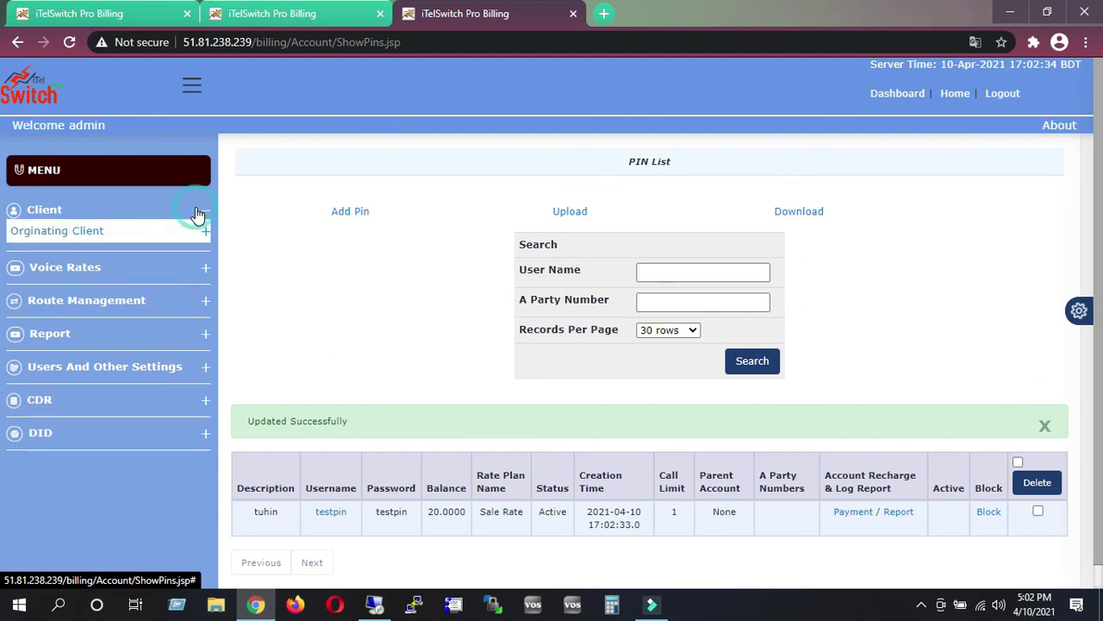
left_click(168, 261)
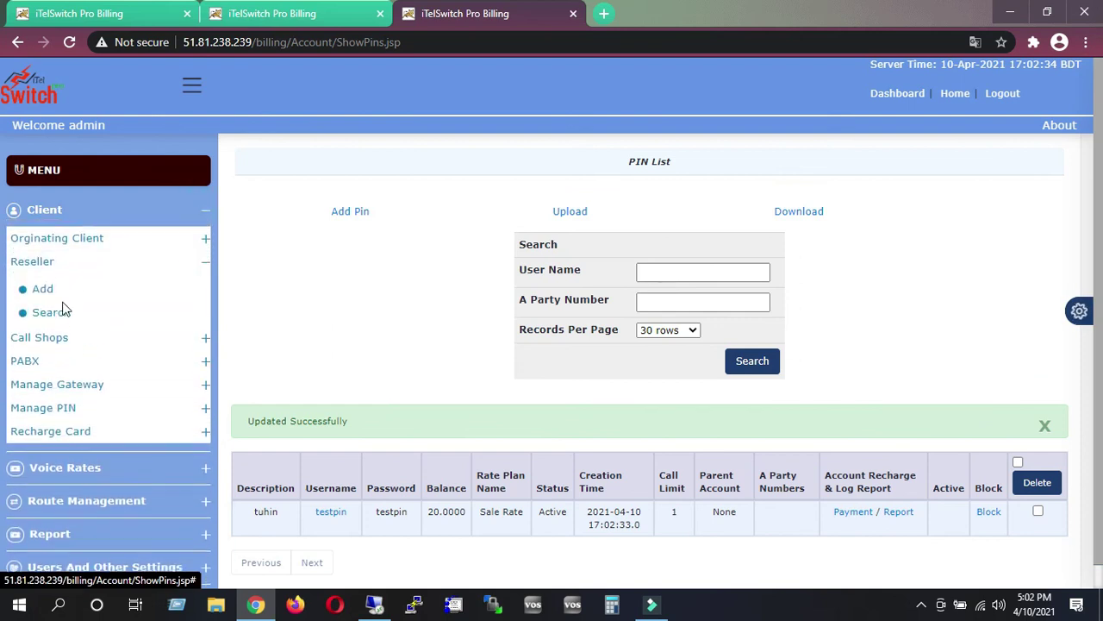
left_click(39, 291)
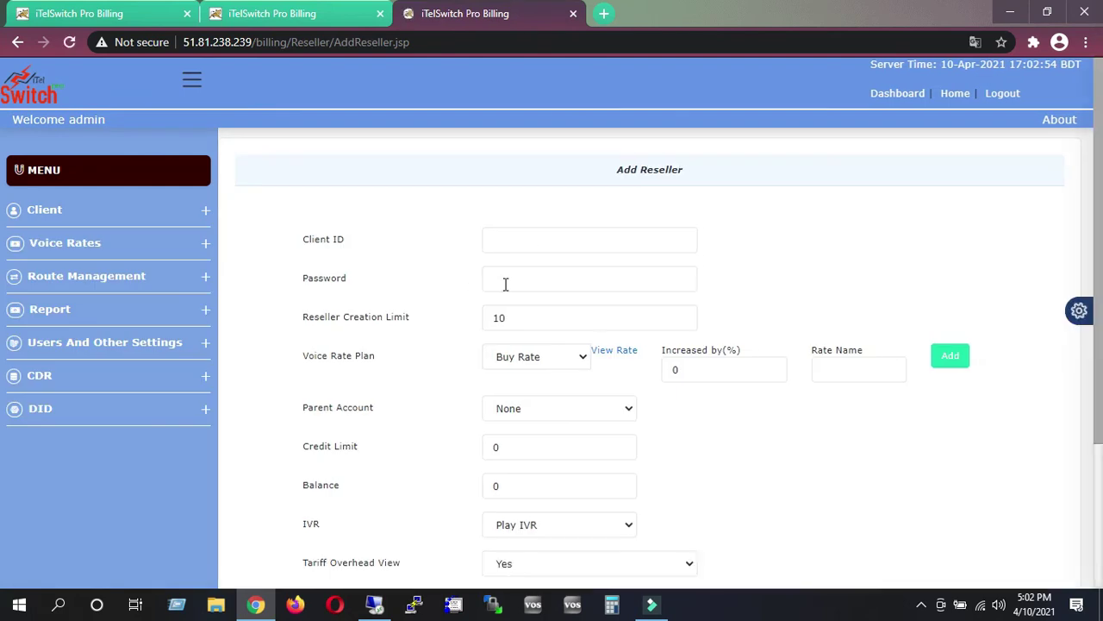
left_click(532, 232)
type("est")
type("er12345678910")
left_click(544, 315)
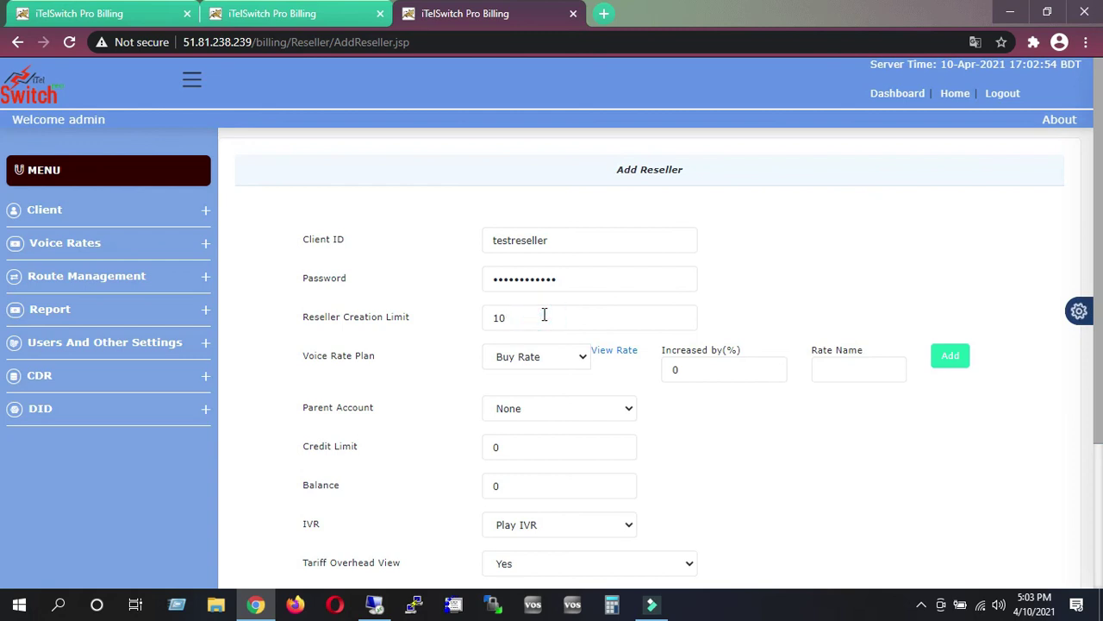
type("000000000000")
- Give the reseller the Sale Rate plan and balance 50, and save it
scroll(544, 315, "down", 2)
left_click(536, 196)
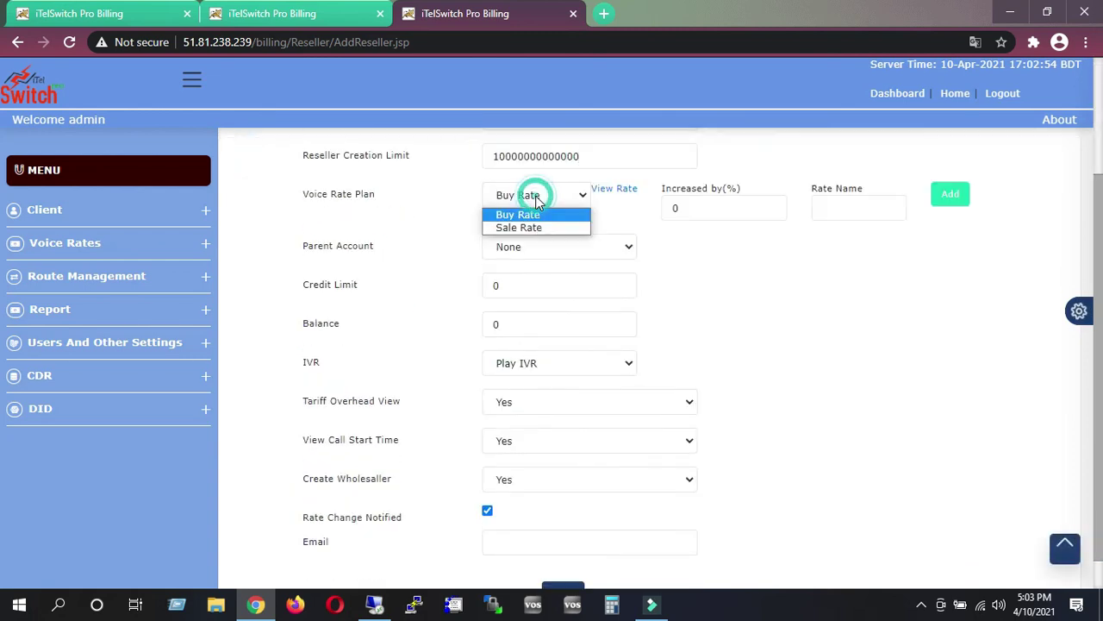
left_click(524, 227)
scroll(551, 332, "down", 1)
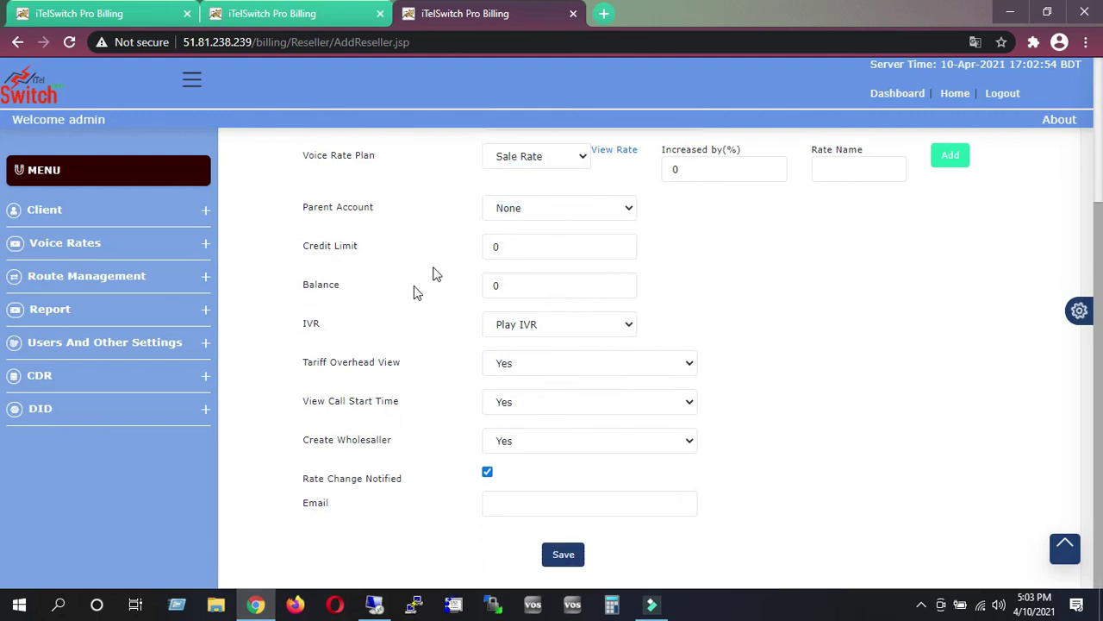
double_click(516, 246)
double_click(518, 286)
type("50")
left_click(563, 554)
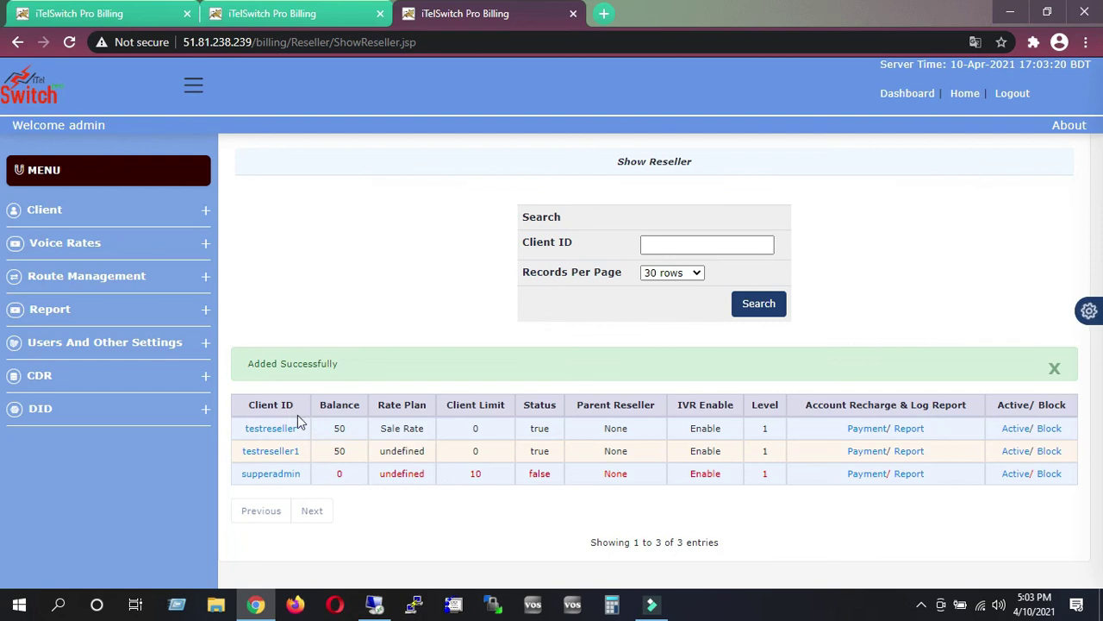
left_click(181, 219)
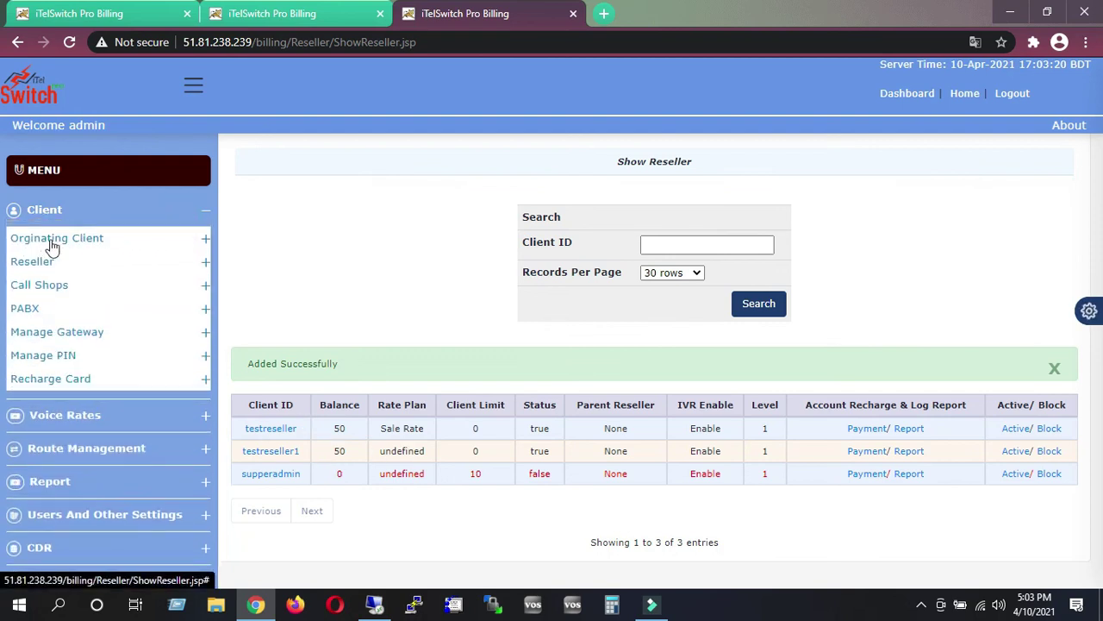
- Start a new originating client with login wholesale1 and a password
left_click(180, 239)
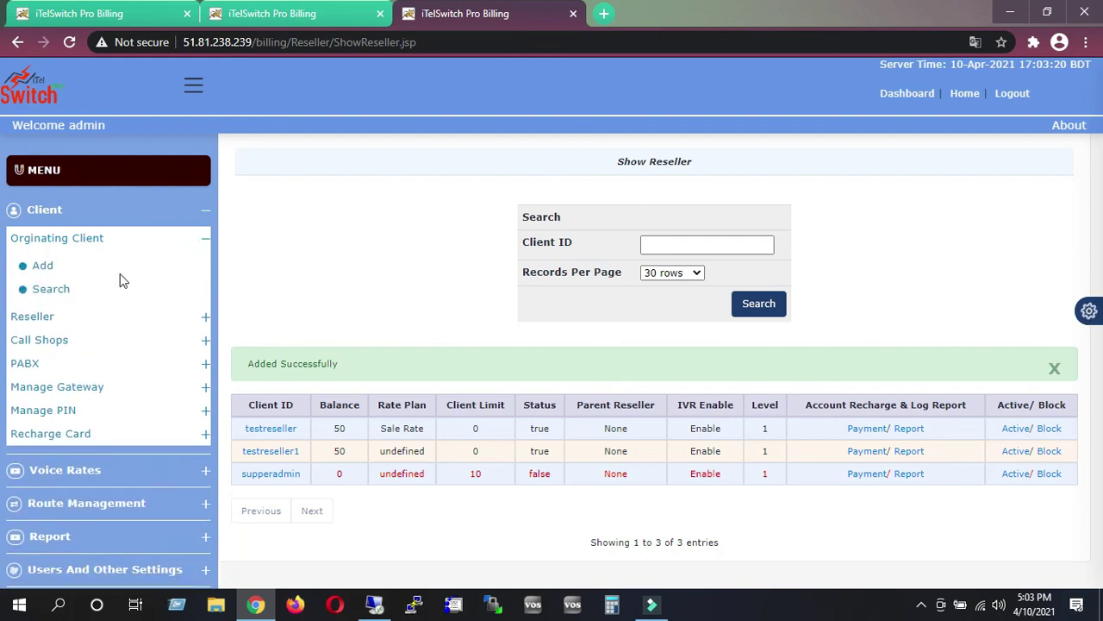
left_click(43, 268)
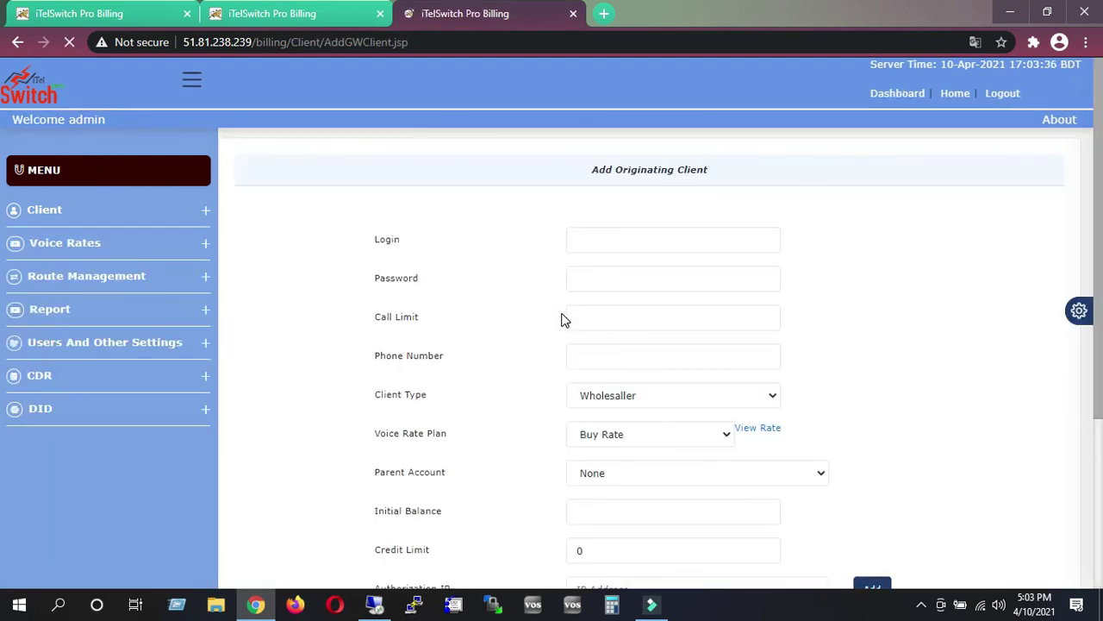
left_click(593, 239)
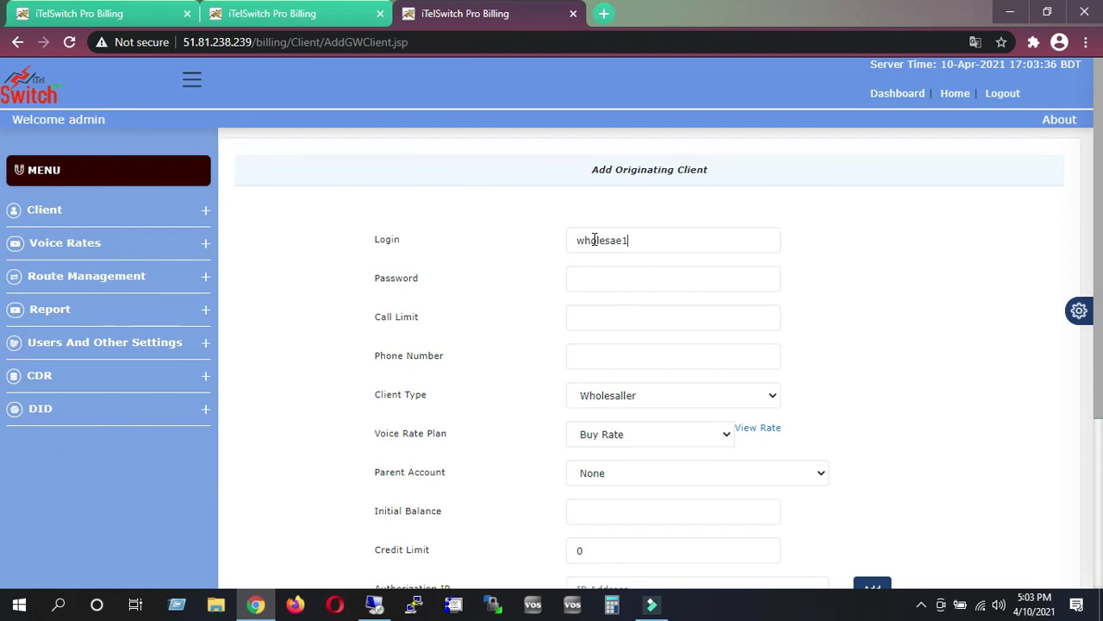
key("BackSpace")
key("BackSpace")
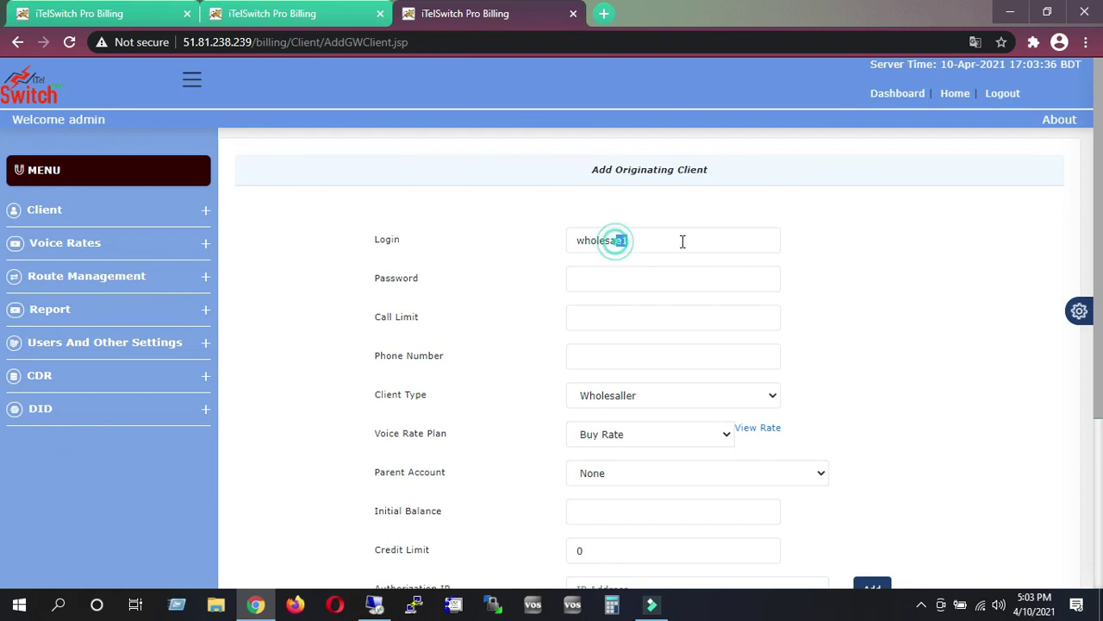
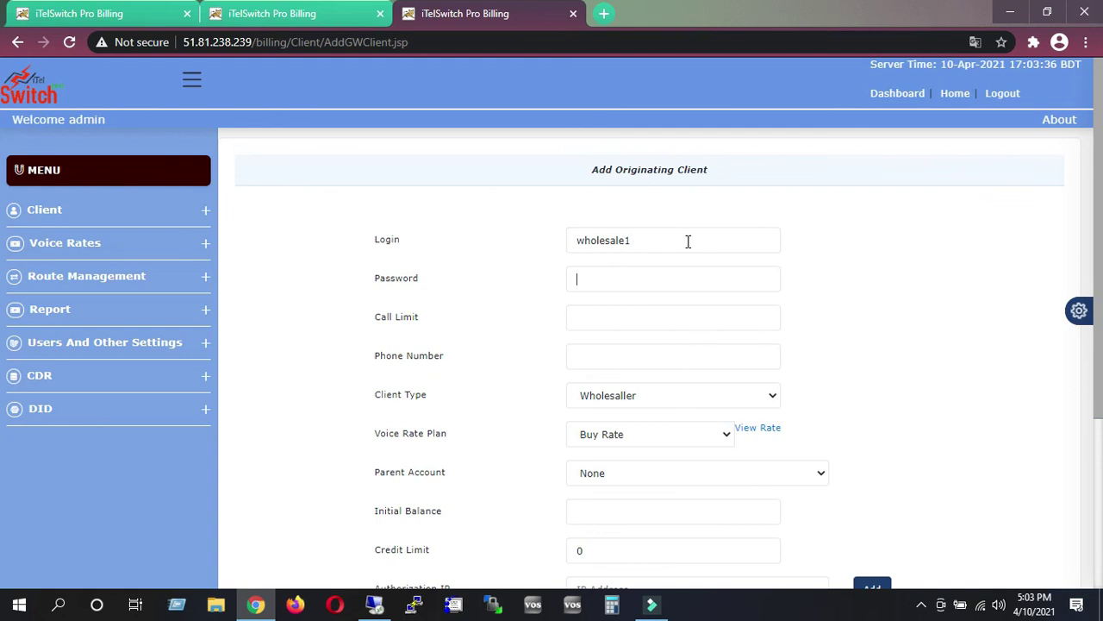
key("Tab")
- Set call limit 50, enter the client's phone number and keep client type Wholesaler
left_click(632, 310)
type("1")
scroll(636, 317, "down", 1)
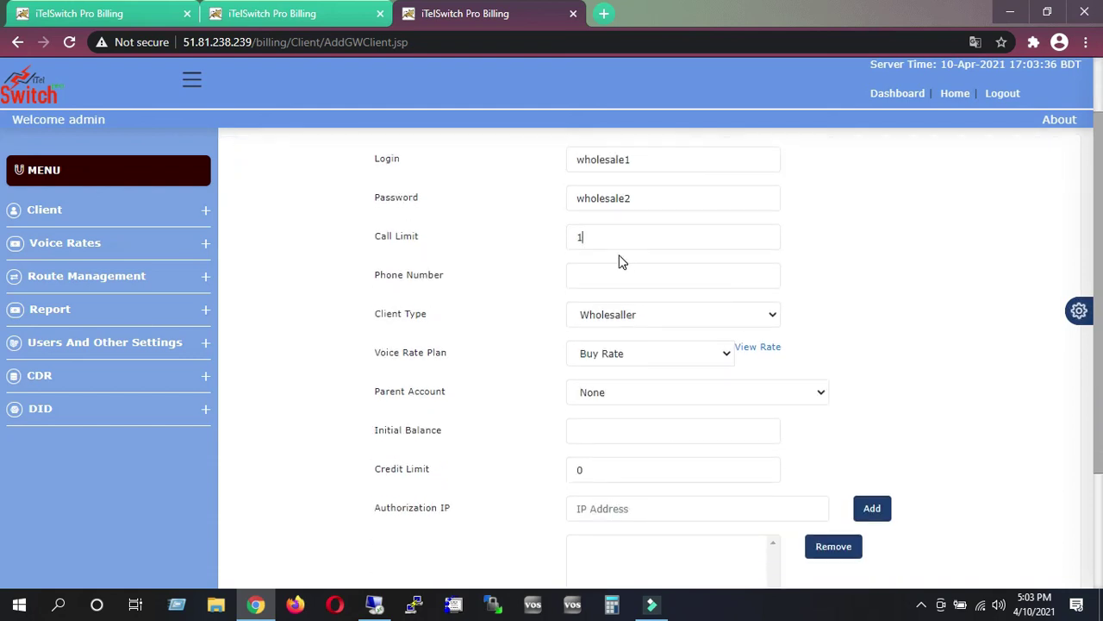
type("50")
scroll(615, 261, "down", 1)
left_click(606, 183)
type("6666666")
left_click(615, 234)
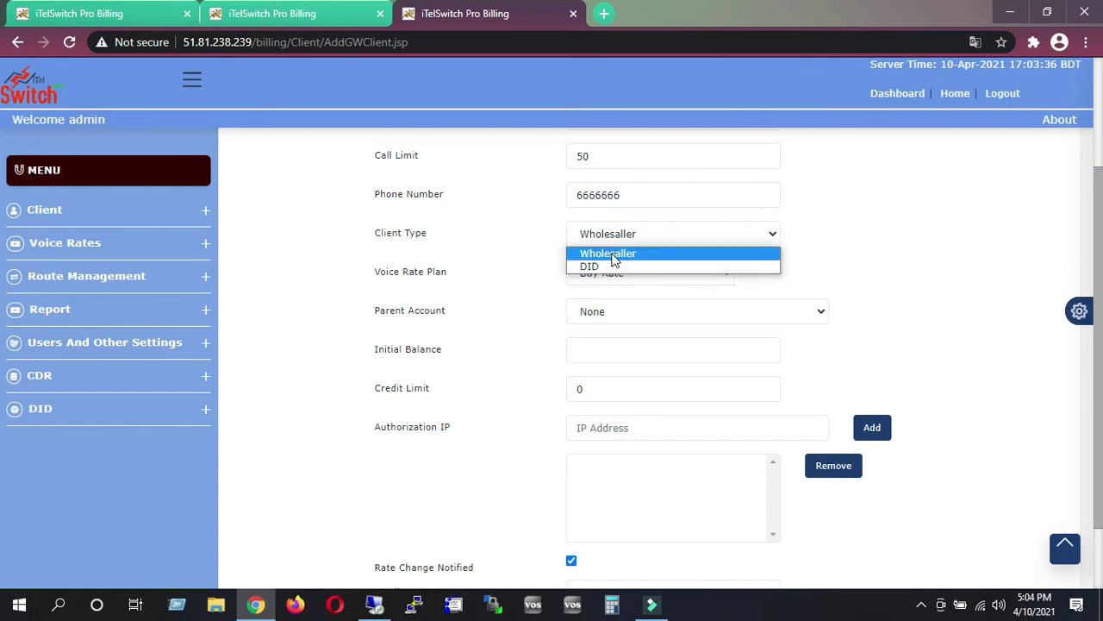
left_click(613, 256)
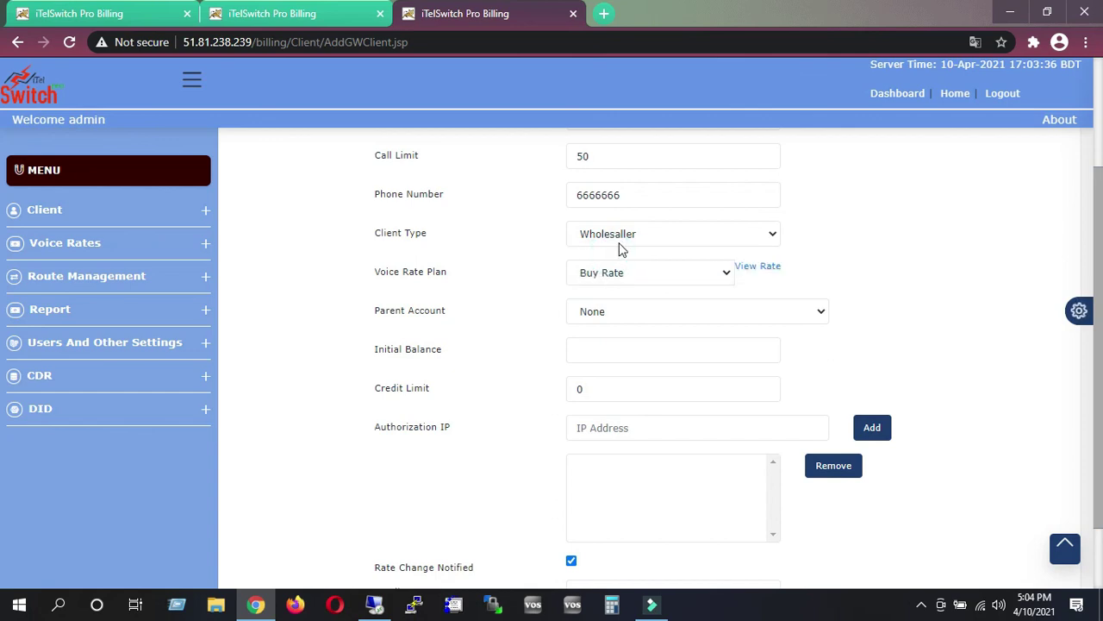
- Set the client's voice rate plan to Sale Rate, parent None and initial balance 50
scroll(617, 311, "down", 1)
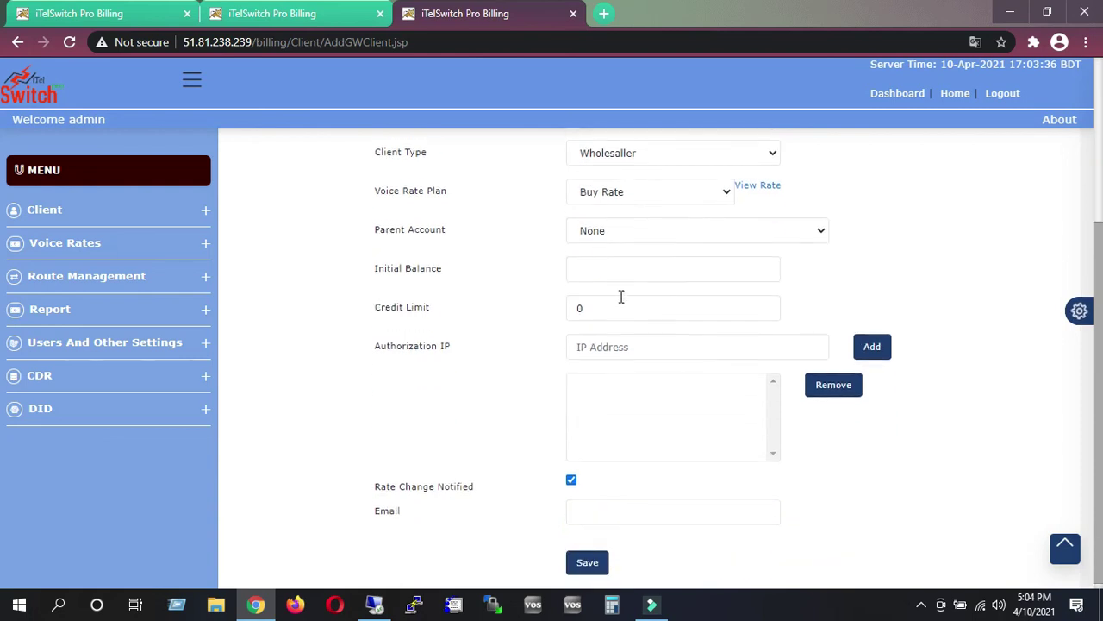
left_click(604, 196)
left_click(596, 223)
left_click(610, 233)
left_click(609, 234)
left_click(597, 277)
type("0")
- Authorize IP 222.333.444.555 and save the wholesale client
left_click(609, 348)
left_click(626, 349)
type("222..333")
key("BackSpace")
key("BackSpace")
key("BackSpace")
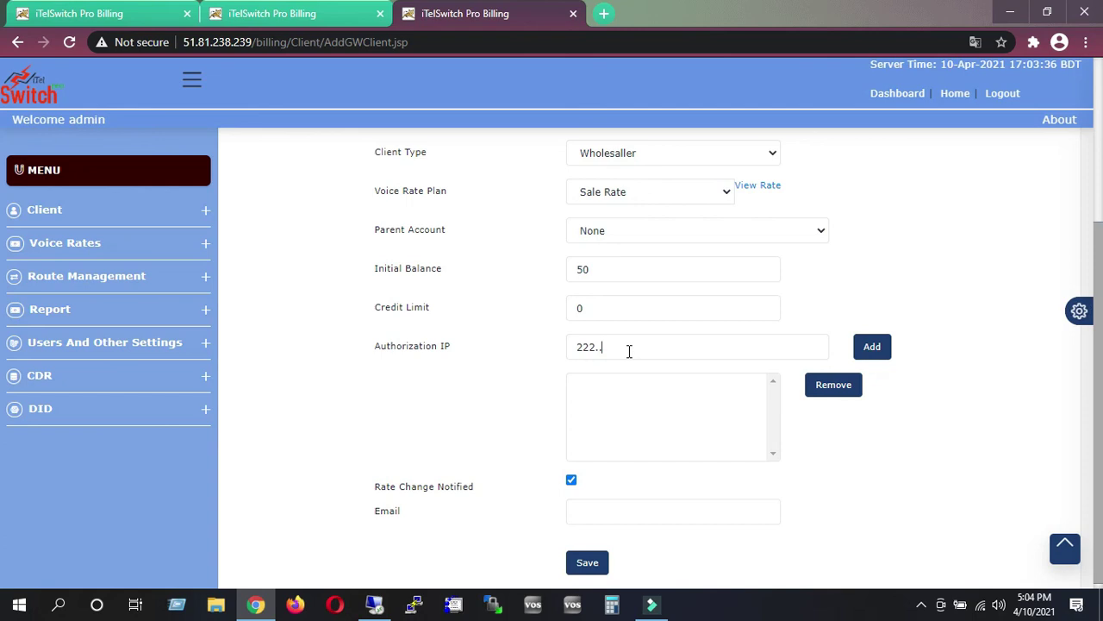
type("333.444.555")
left_click(866, 353)
scroll(695, 402, "down", 1)
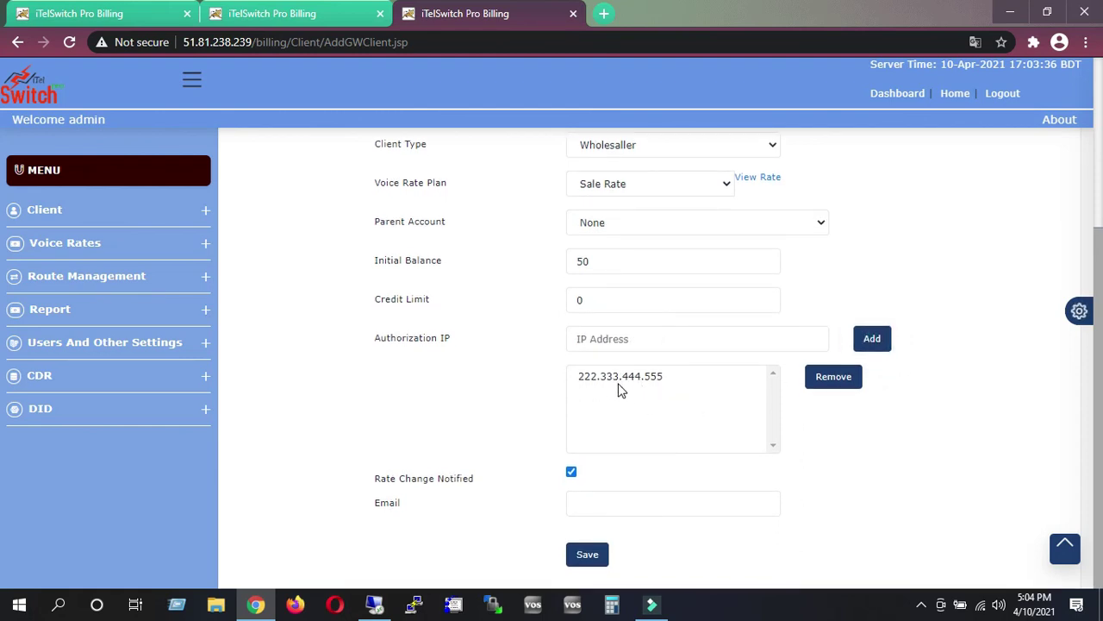
left_click(587, 554)
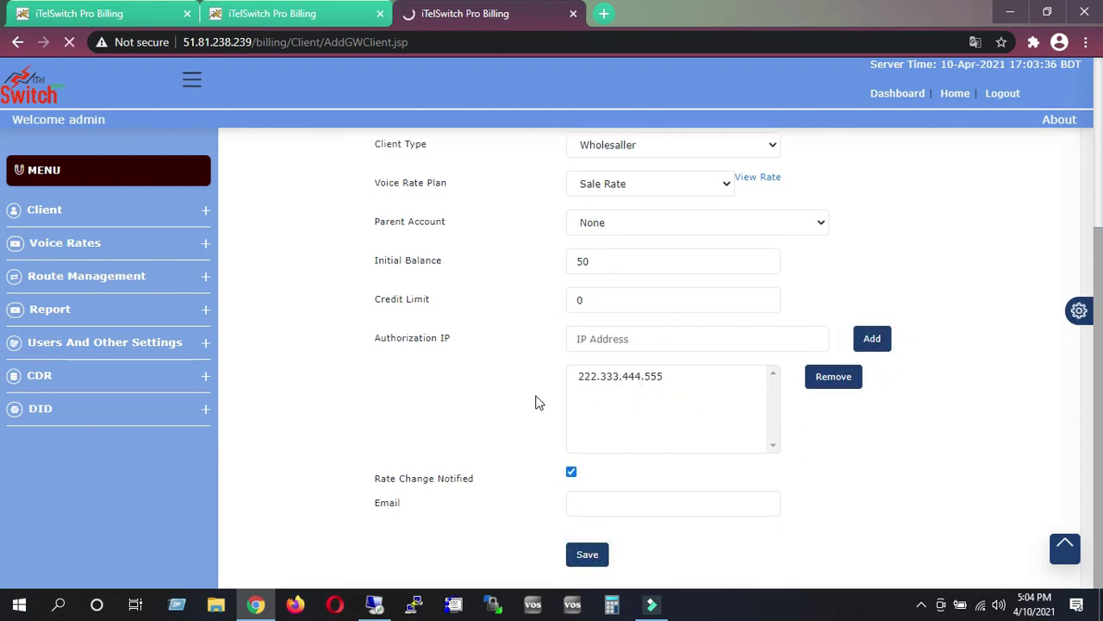